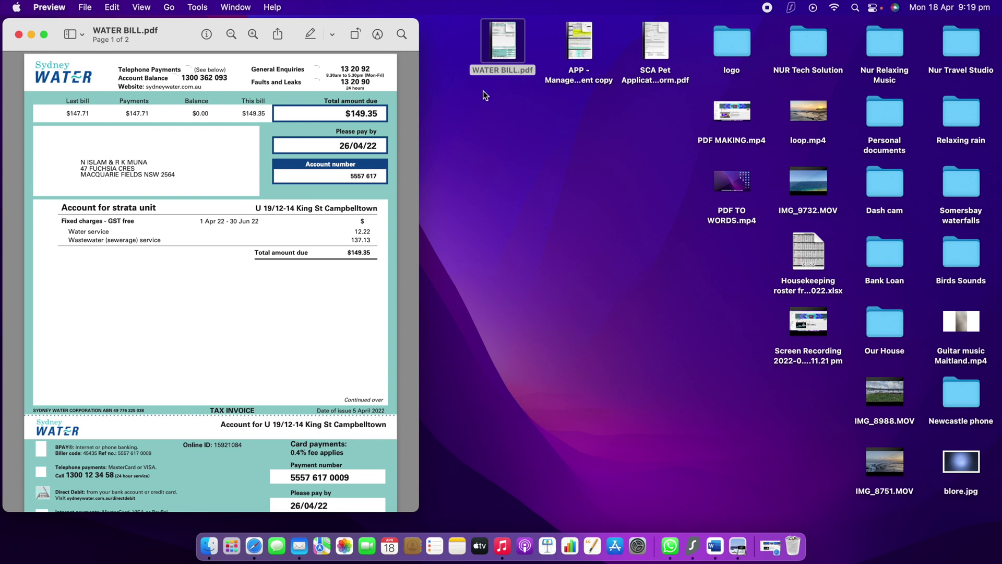
- Widen the WATER BILL.pdf window to nearly the full screen width
left_click_drag(419, 141, 986, 149)
scroll(512, 181, "down", 15)
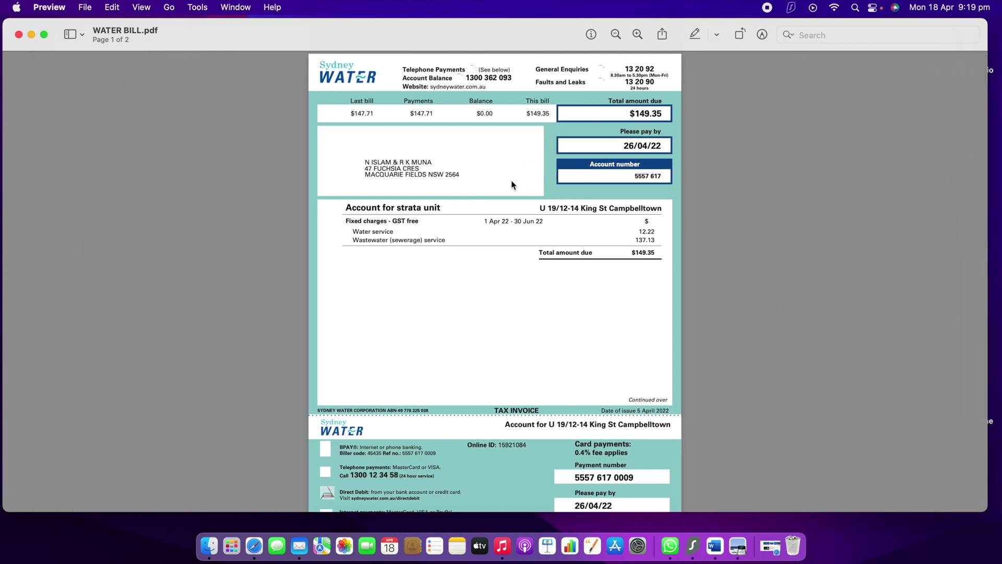
scroll(512, 181, "up", 15)
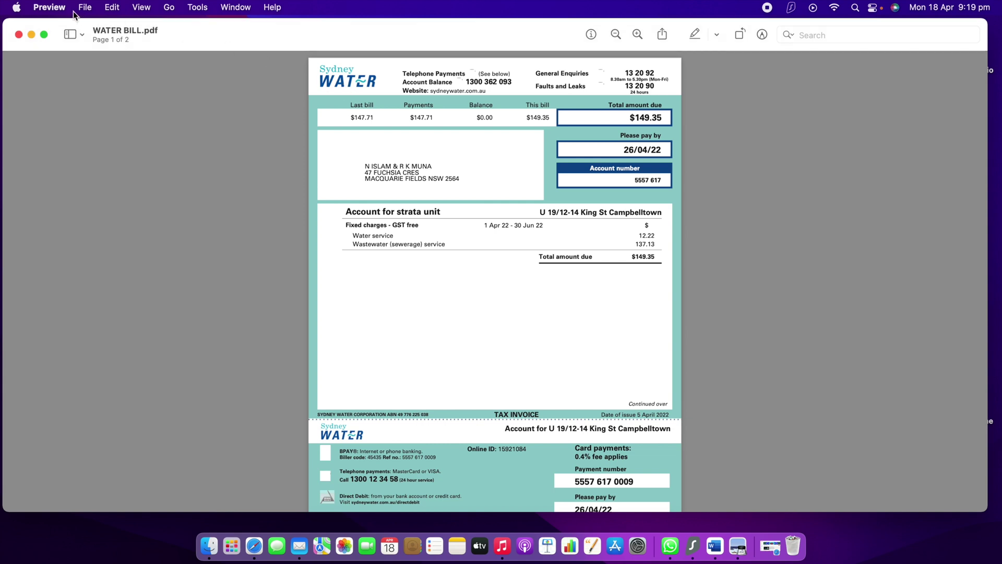
- Open and dismiss the Preview menu, then scroll down to the bill's second page
left_click(52, 7)
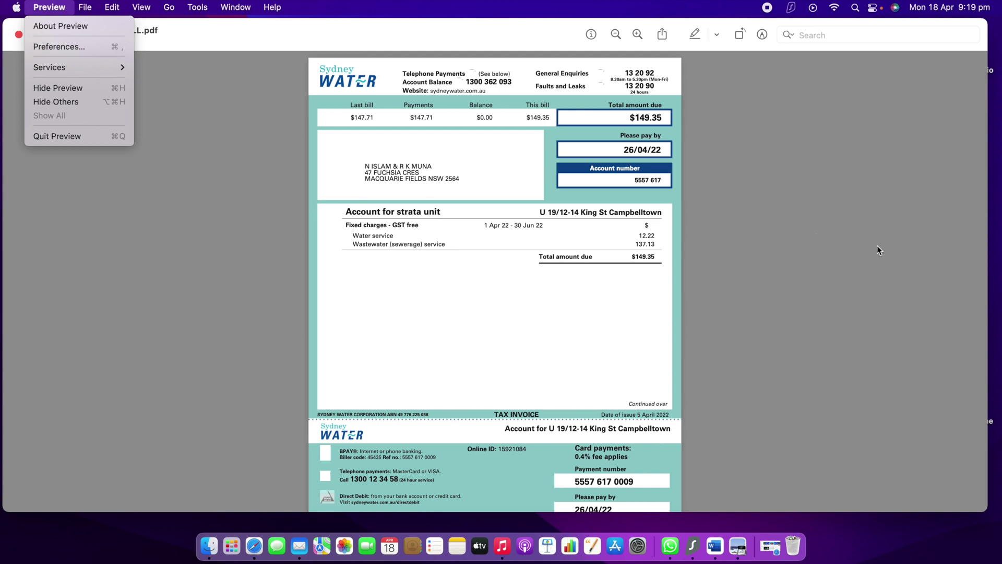
left_click(808, 231)
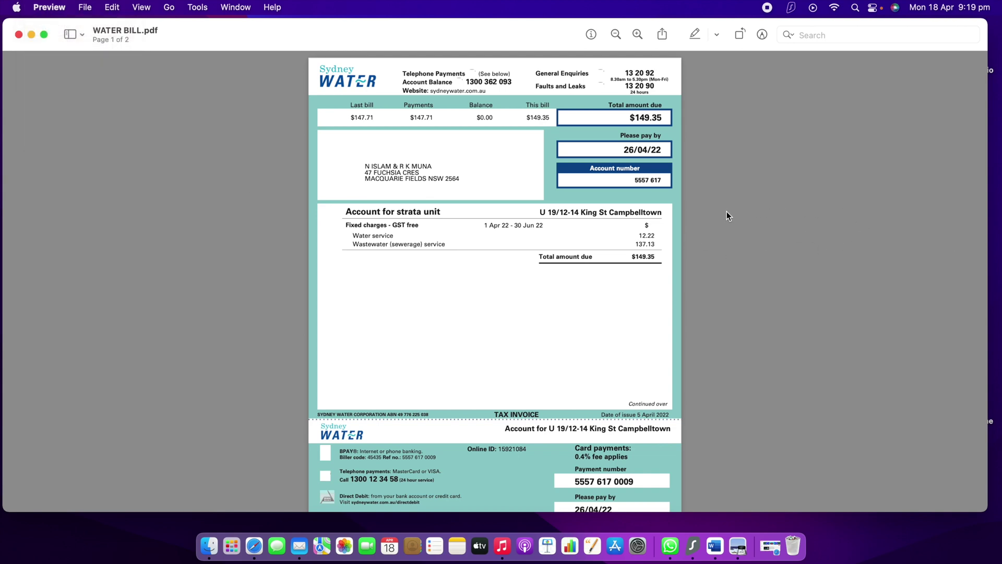
scroll(728, 209, "down", 10)
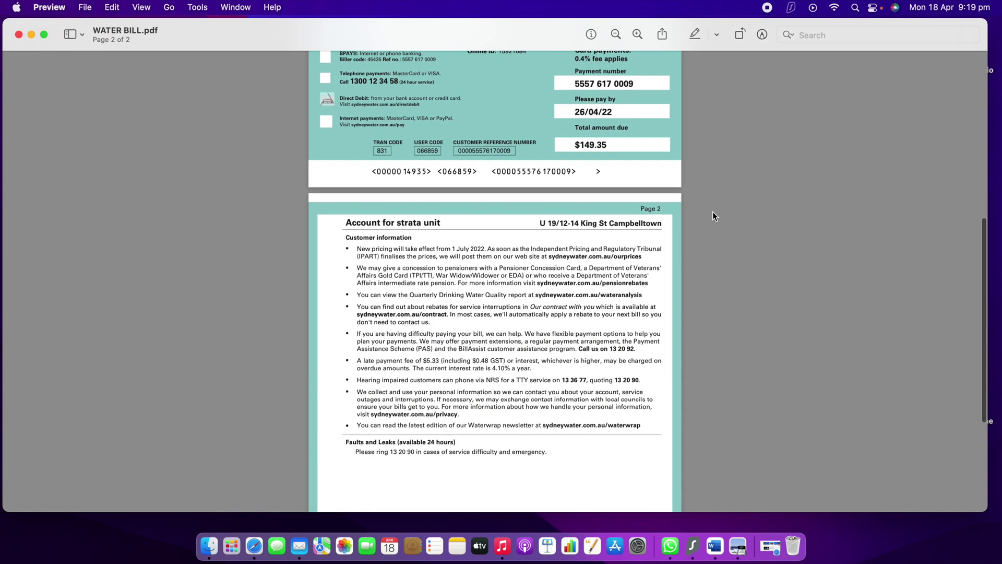
scroll(712, 211, "down", 5)
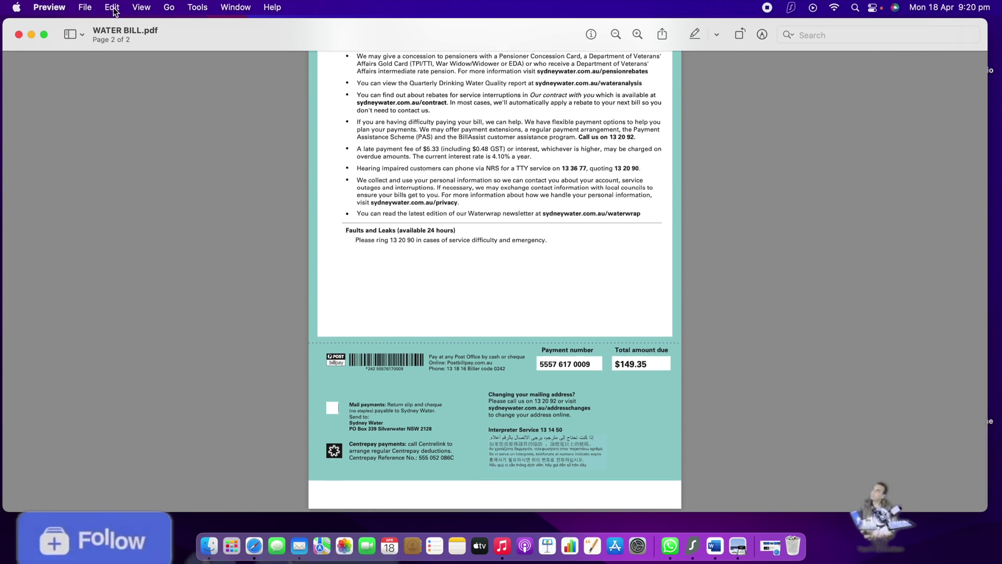
- Insert the Desktop file APP - Management Agreement copy after the water bill's pages, making five pages
left_click(112, 7)
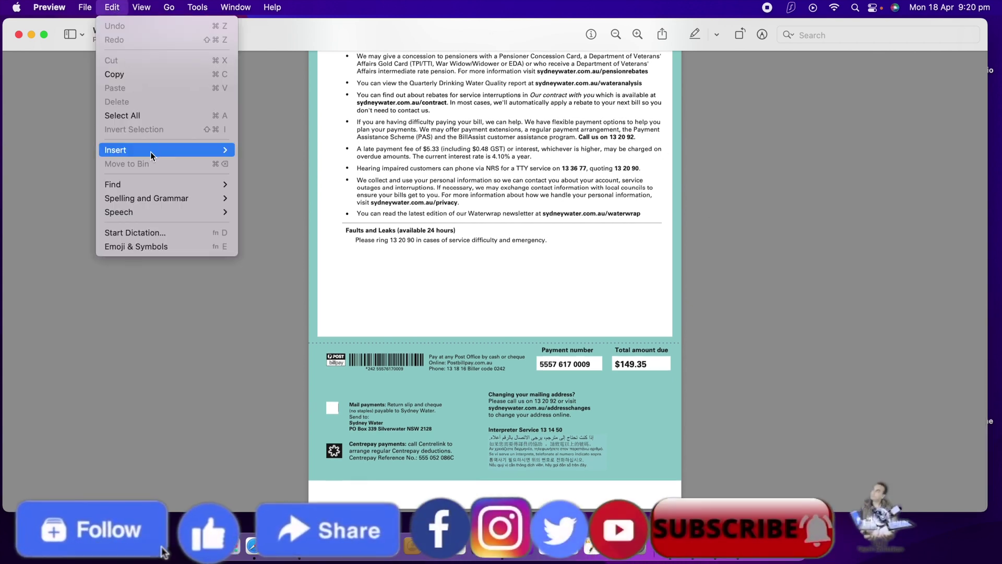
mouse_move(128, 151)
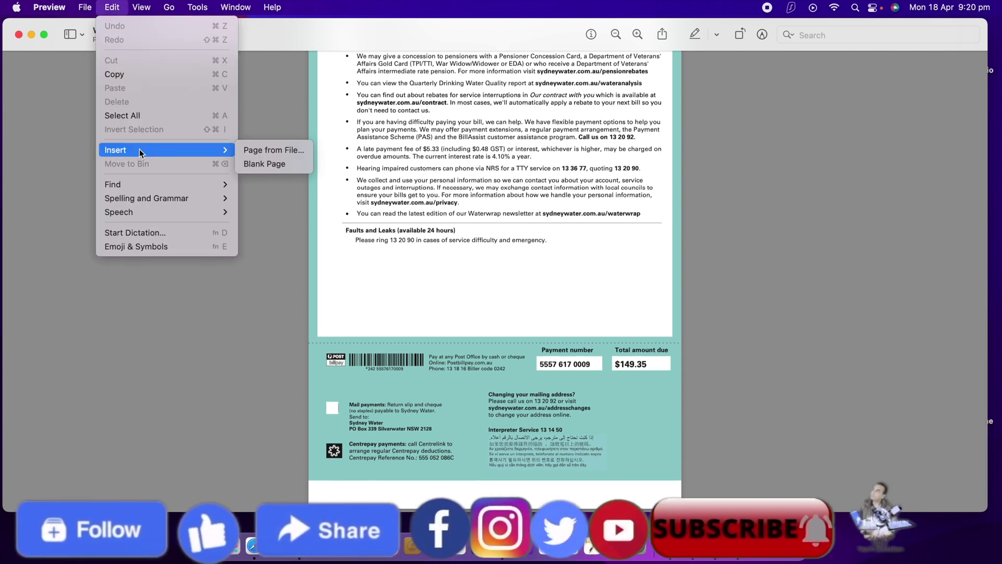
left_click(279, 152)
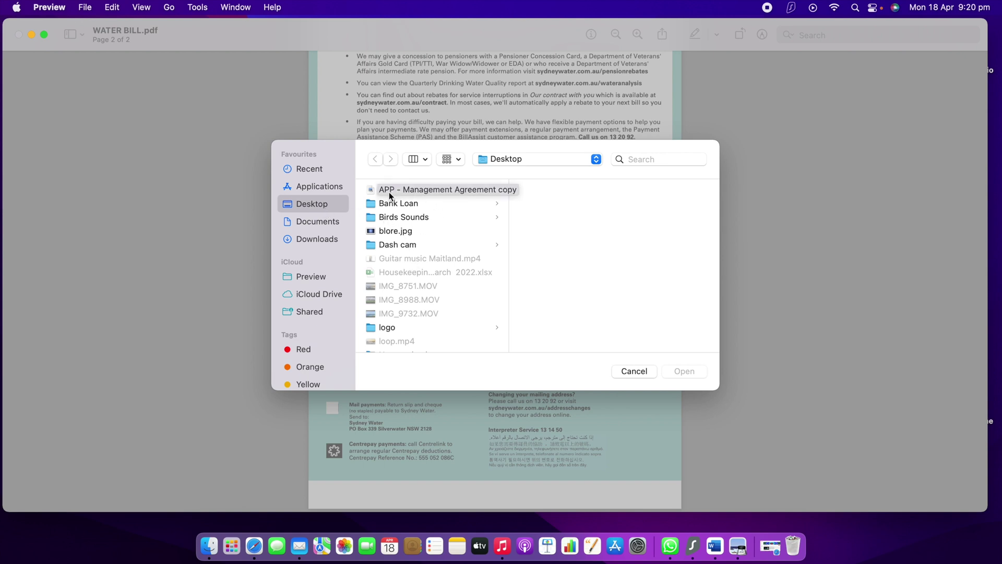
left_click(431, 190)
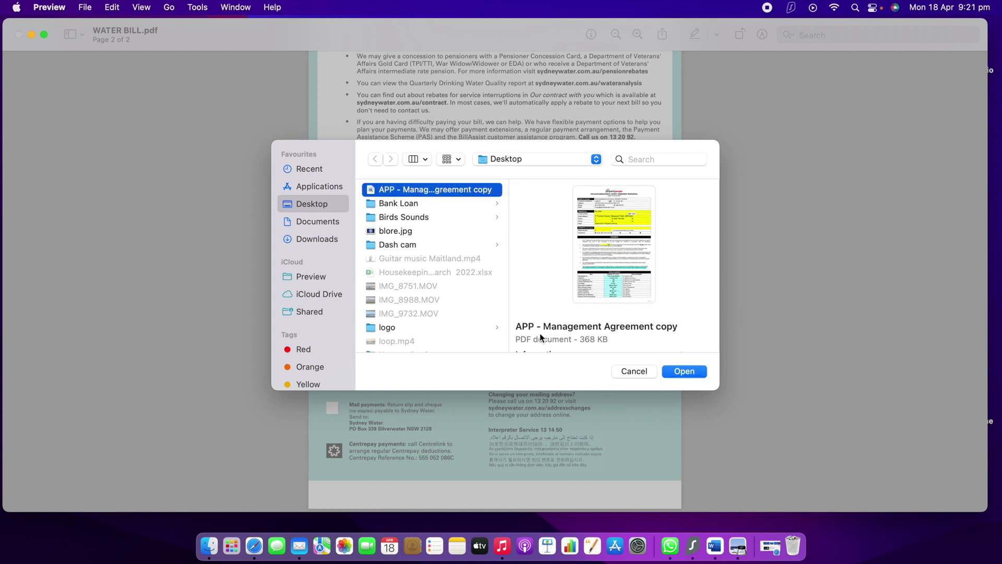
scroll(549, 339, "down", 4)
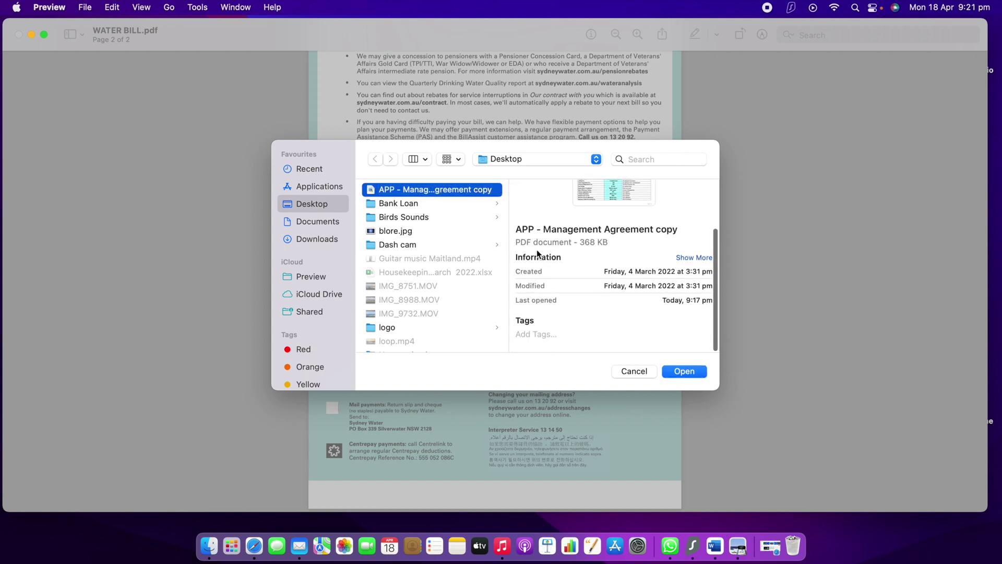
left_click(694, 374)
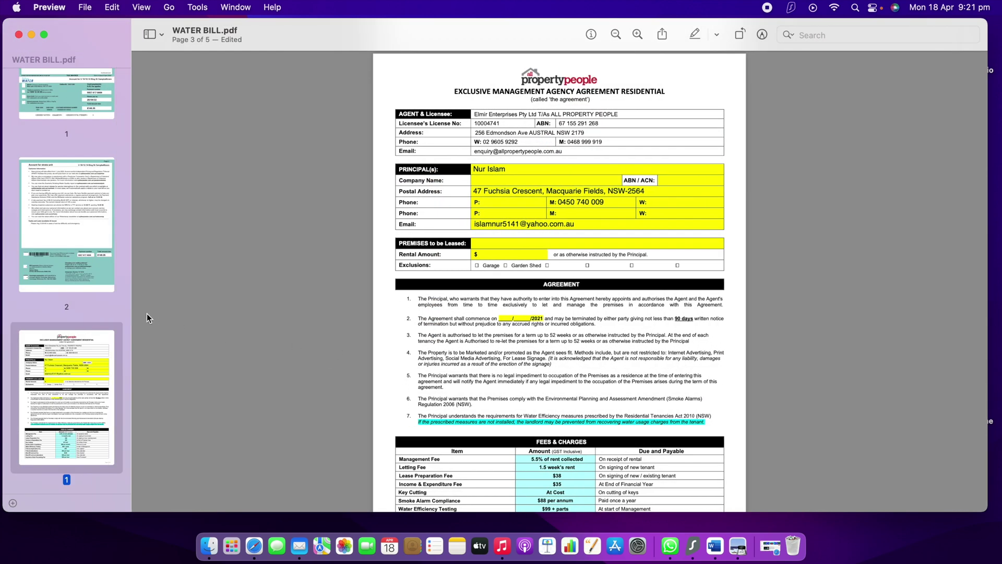
scroll(72, 334, "up", 4)
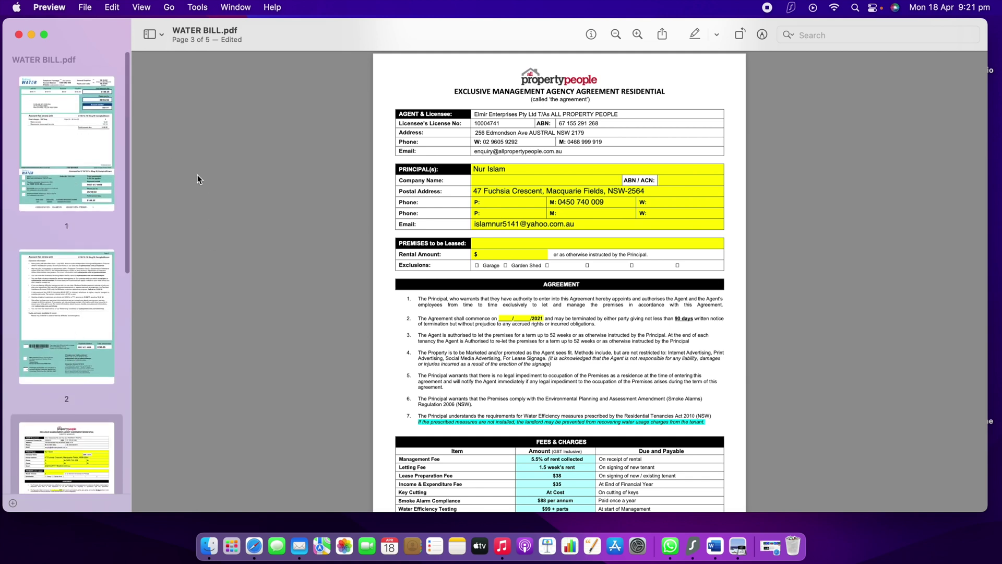
left_click(104, 190)
scroll(596, 242, "down", 6)
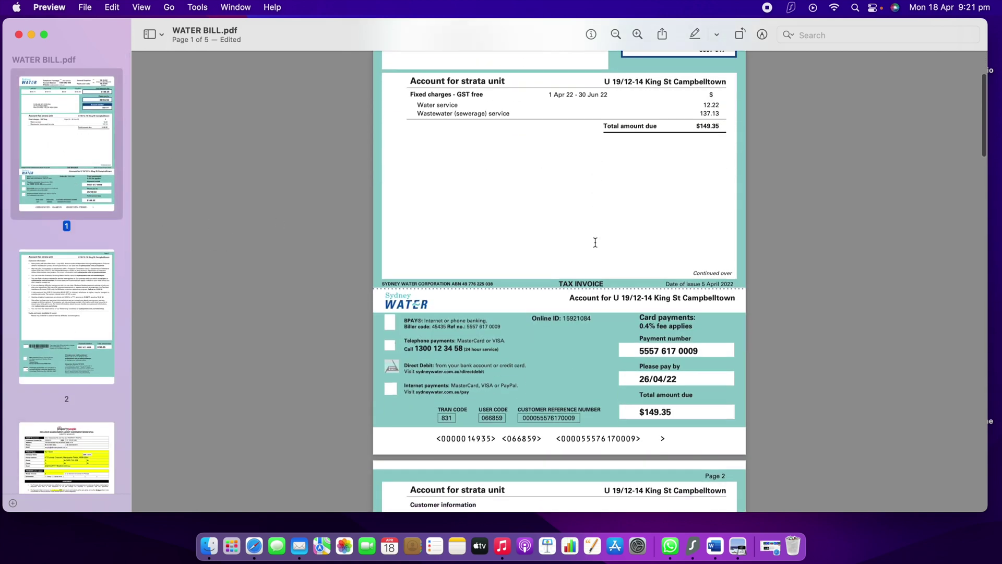
scroll(595, 242, "down", 12)
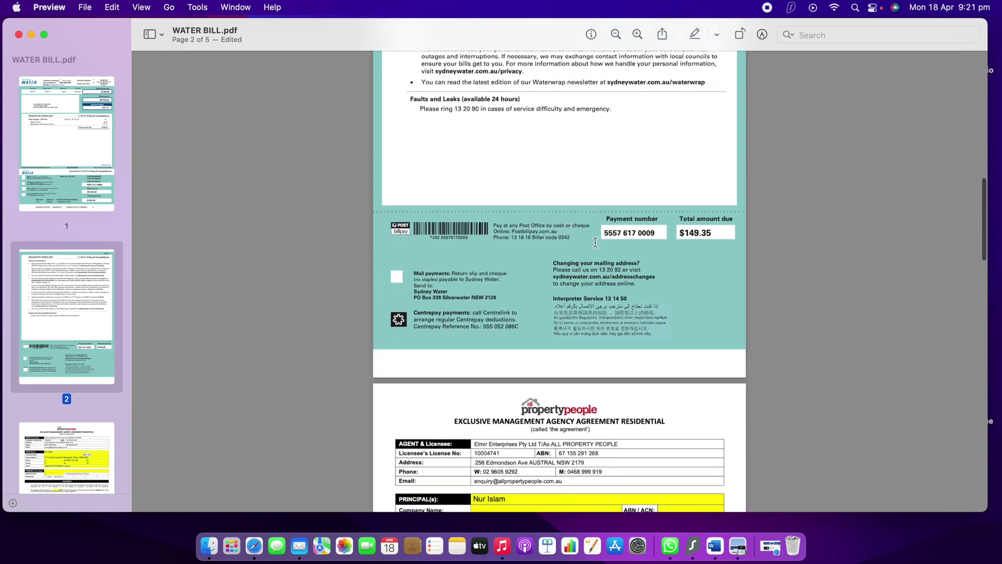
scroll(595, 242, "down", 4)
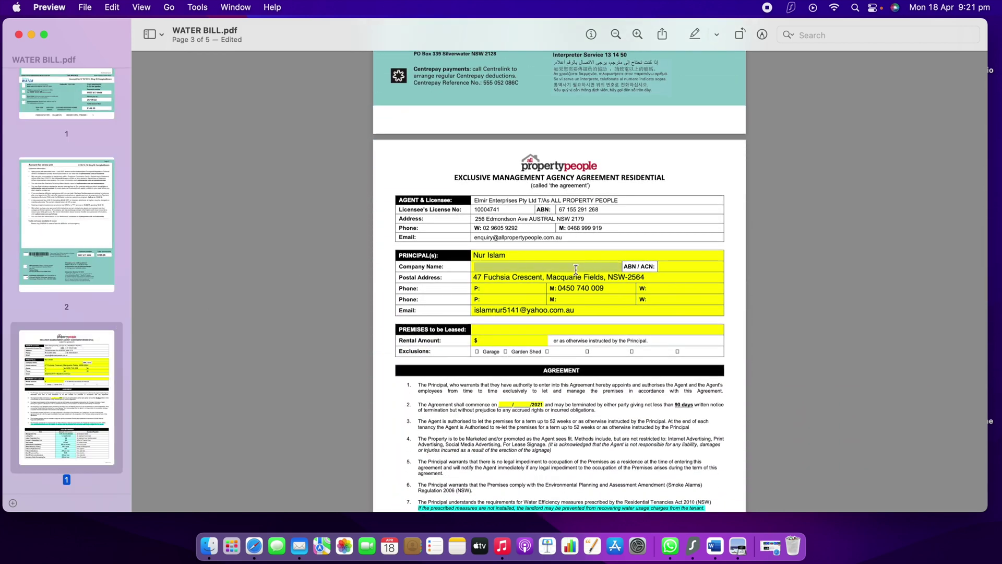
scroll(576, 269, "down", 5)
scroll(576, 269, "down", 15)
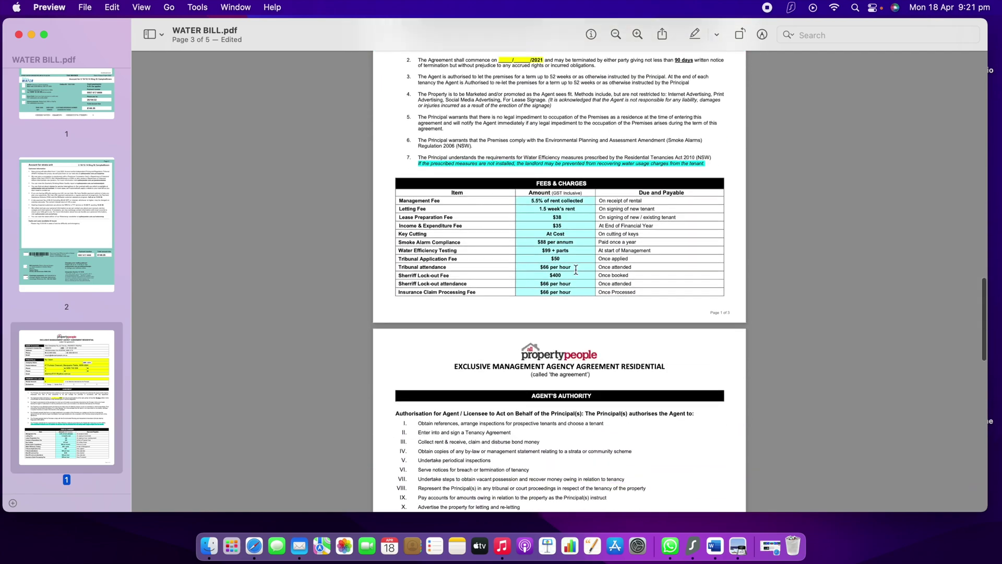
scroll(576, 270, "down", 20)
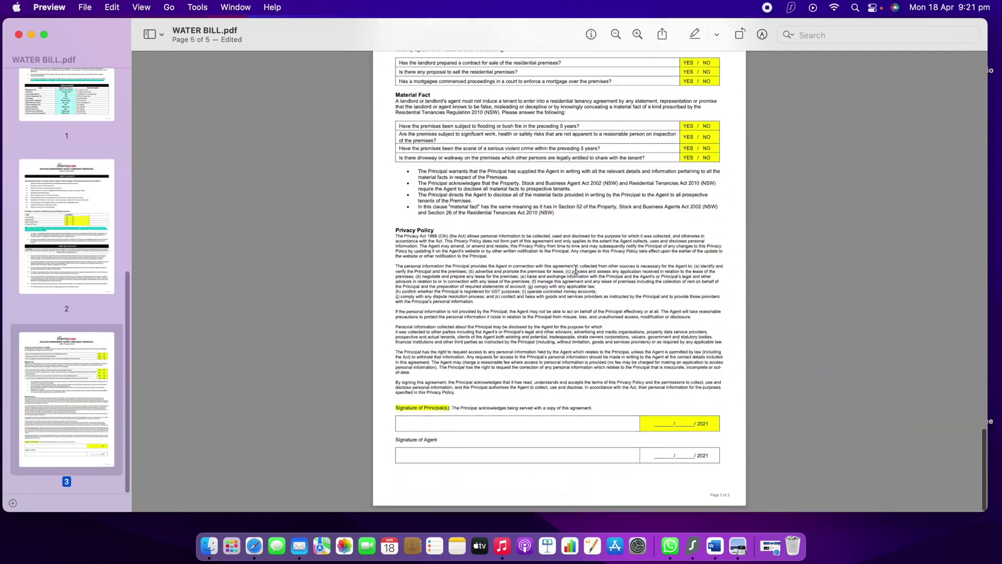
scroll(576, 269, "up", 20)
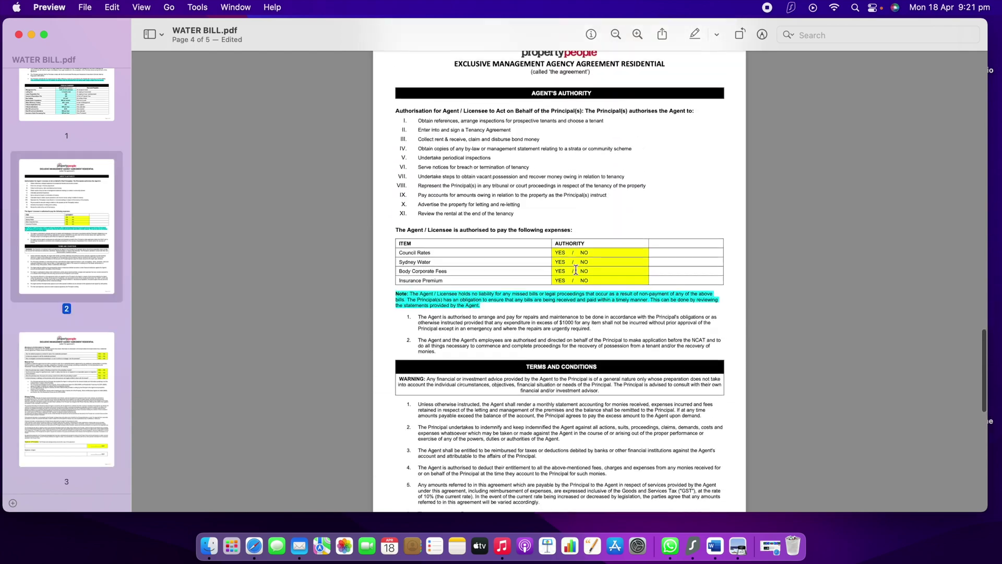
scroll(576, 269, "up", 20)
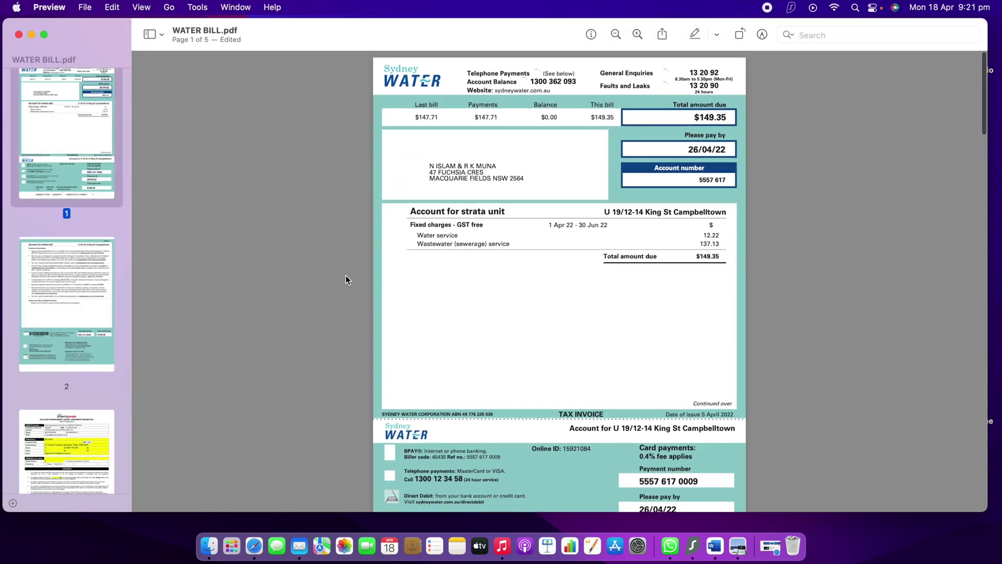
scroll(89, 267, "down", 10)
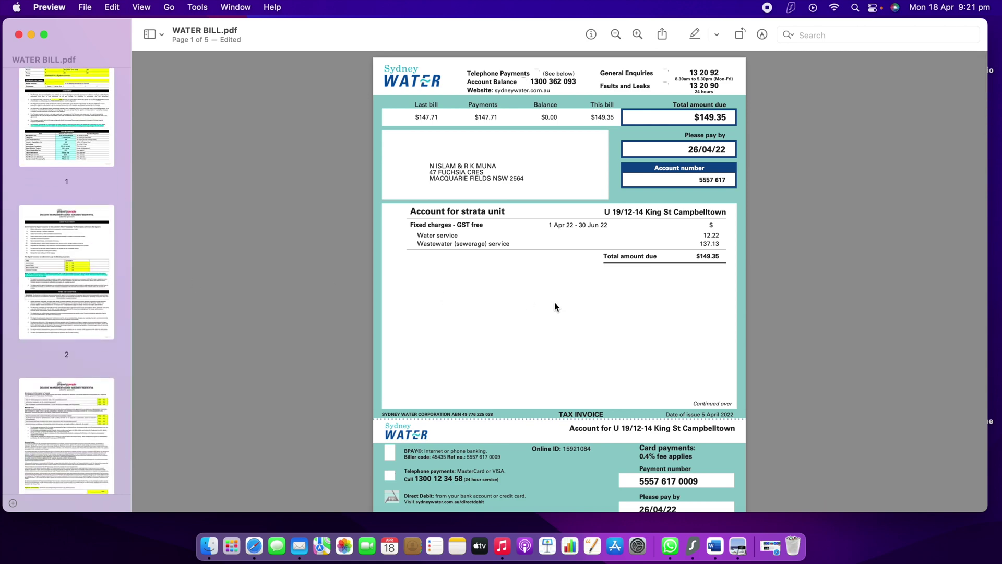
scroll(555, 302, "down", 15)
left_click_drag(985, 218, 985, 494)
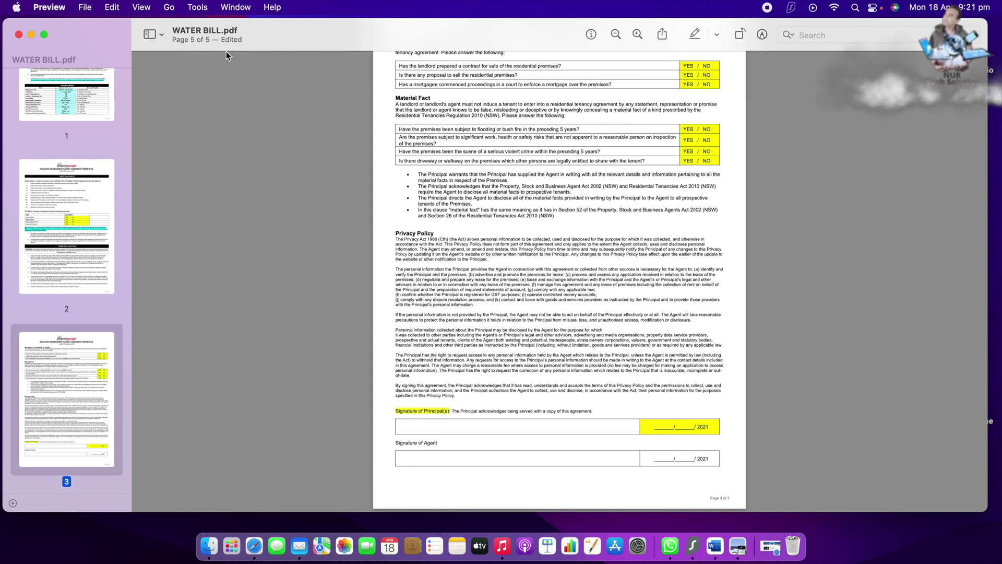
- Insert SCA Pet Application Form.pdf from the Desktop after the agreement, totalling seven pages
left_click(113, 8)
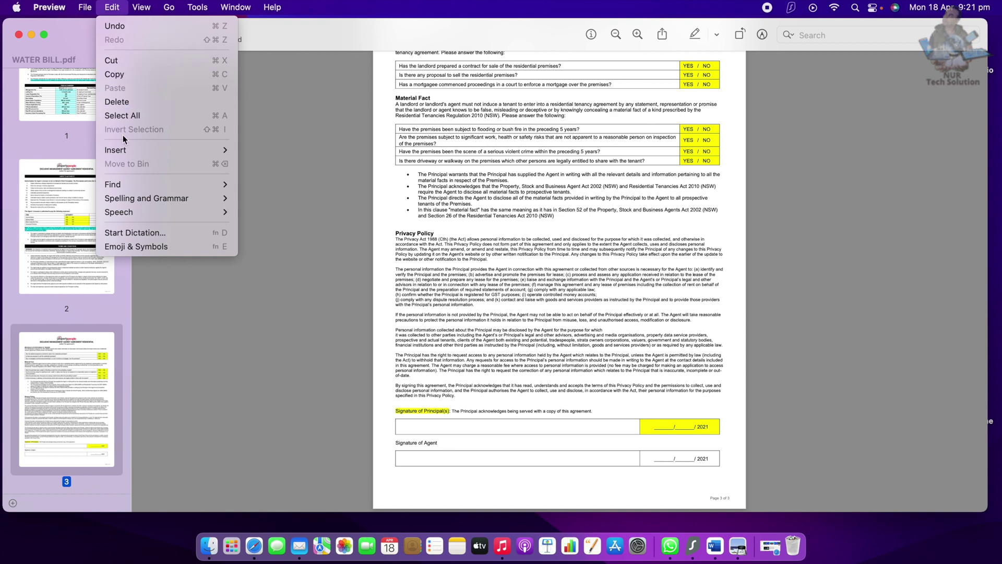
mouse_move(124, 150)
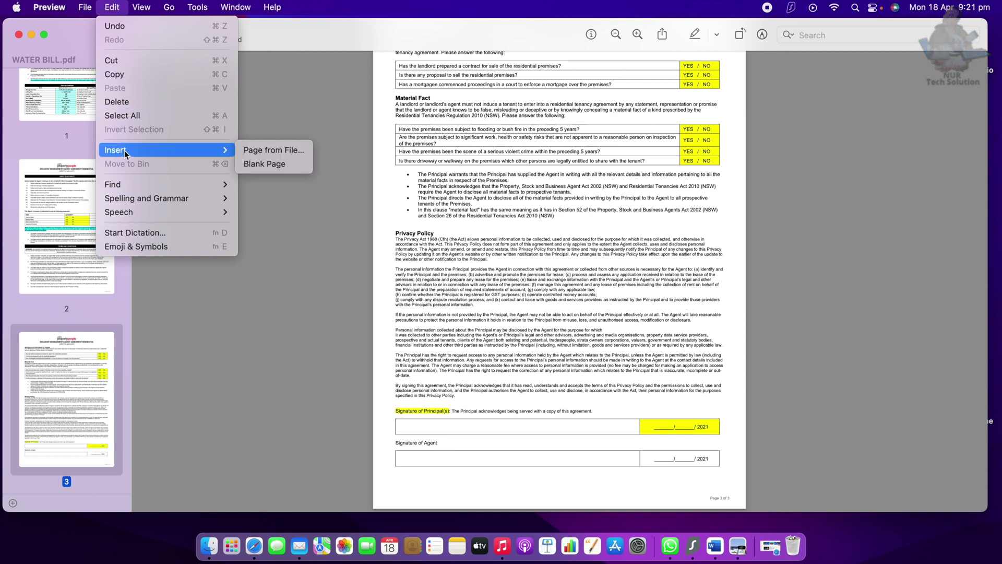
left_click(257, 152)
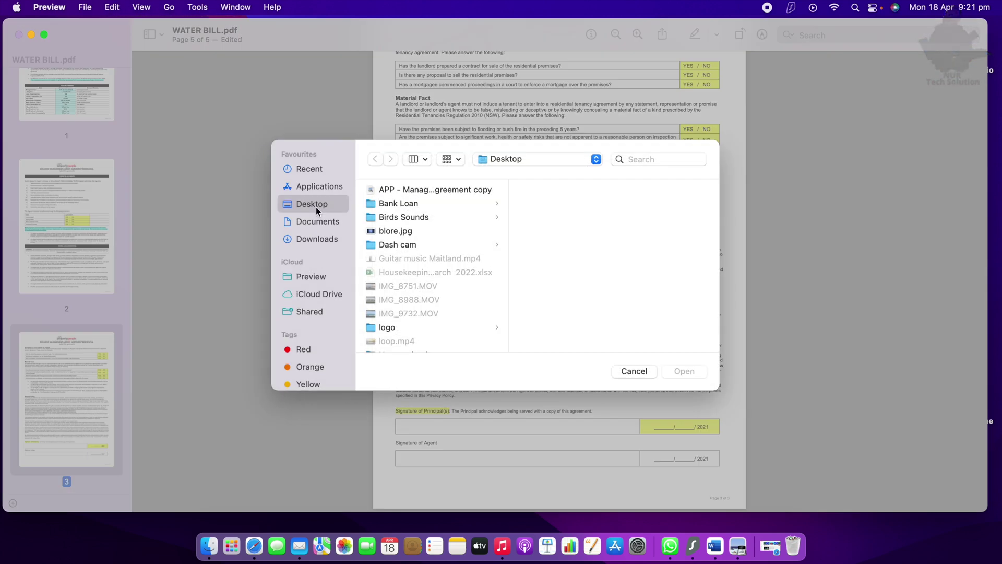
scroll(428, 309, "down", 5)
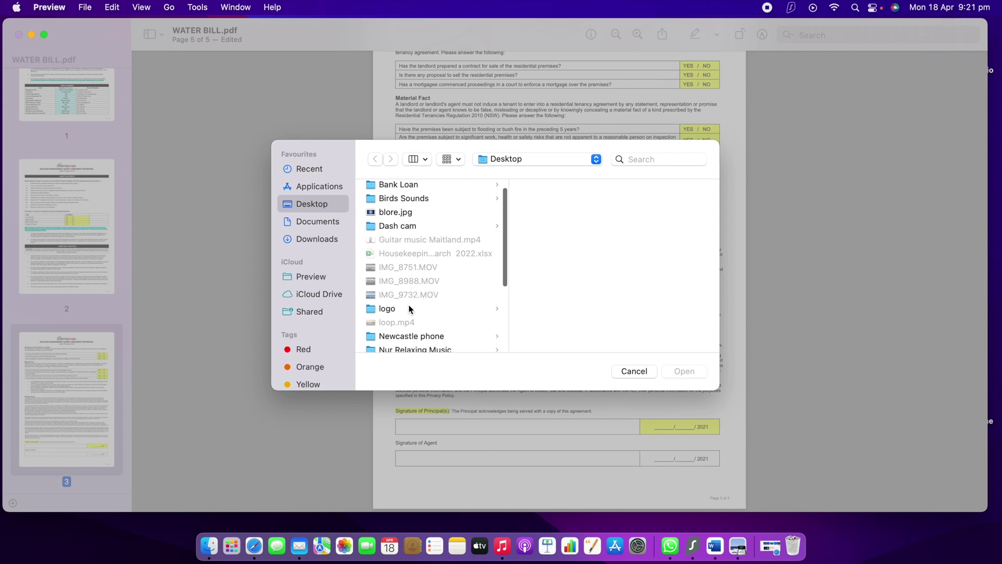
scroll(410, 309, "down", 2)
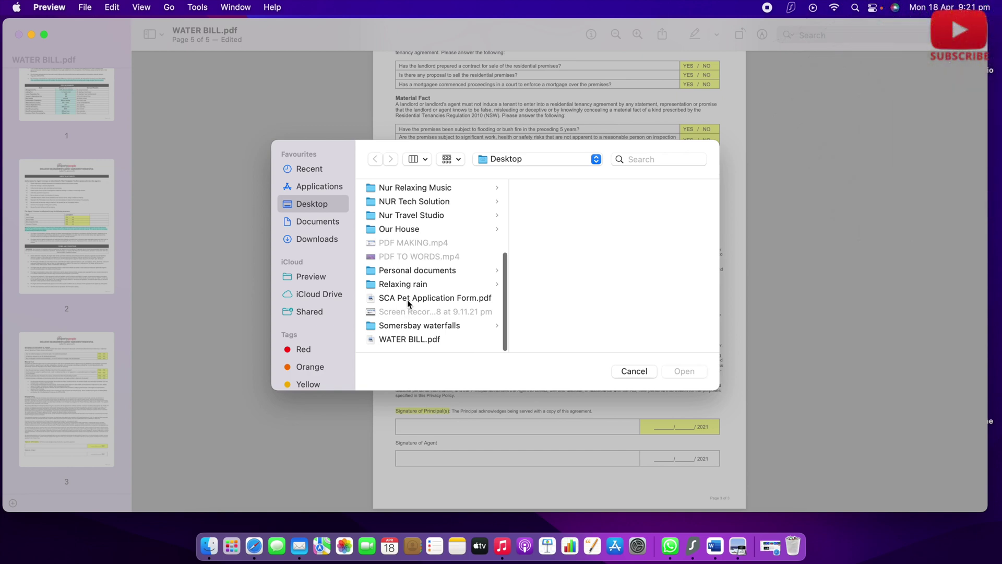
left_click(434, 299)
left_click(683, 372)
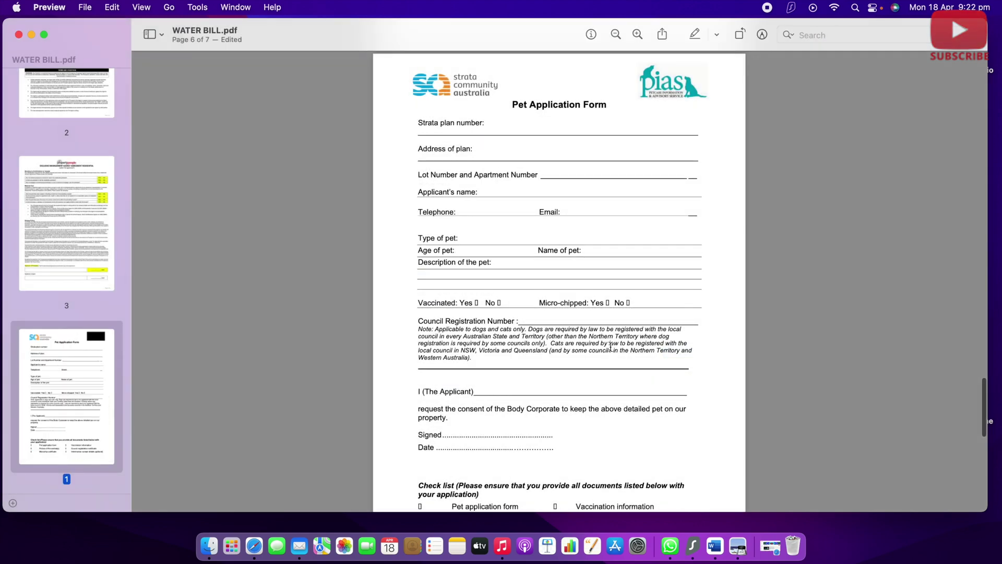
- Scroll through the document to bring the duplicate agreement page, page 5 of 7, into view
scroll(529, 191, "down", 3)
scroll(529, 191, "up", 8)
scroll(529, 191, "up", 10)
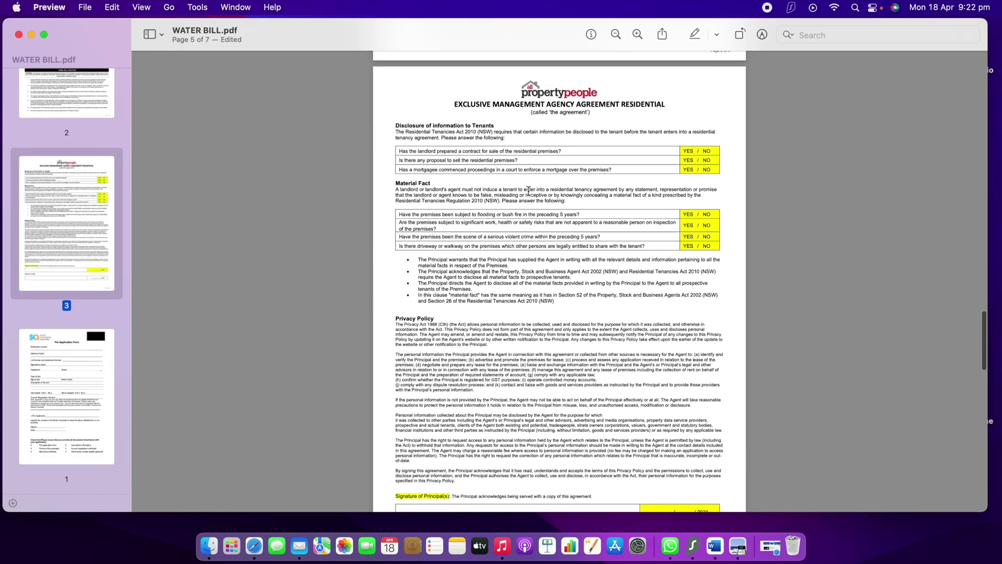
scroll(529, 191, "down", 10)
scroll(529, 191, "down", 10)
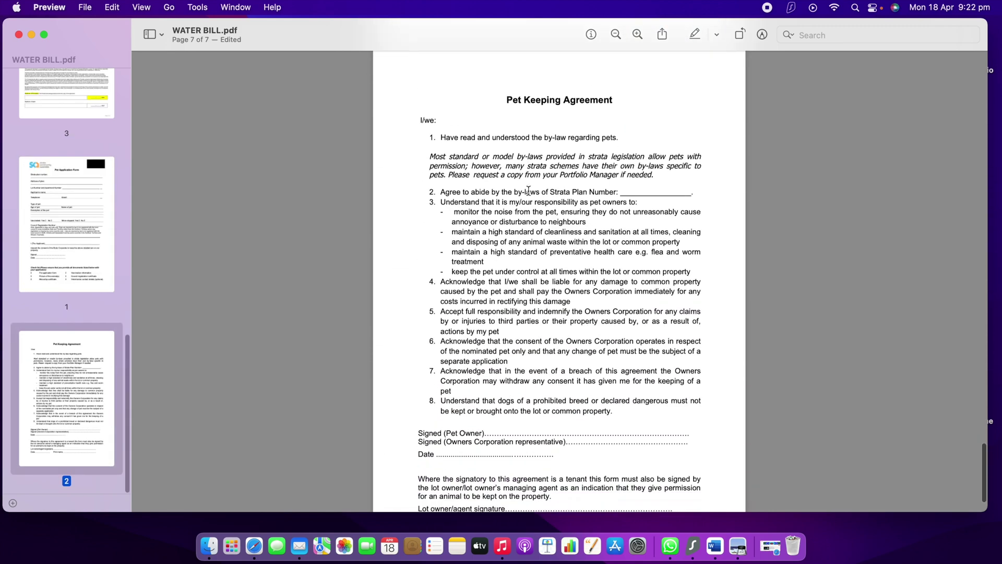
scroll(529, 191, "down", 3)
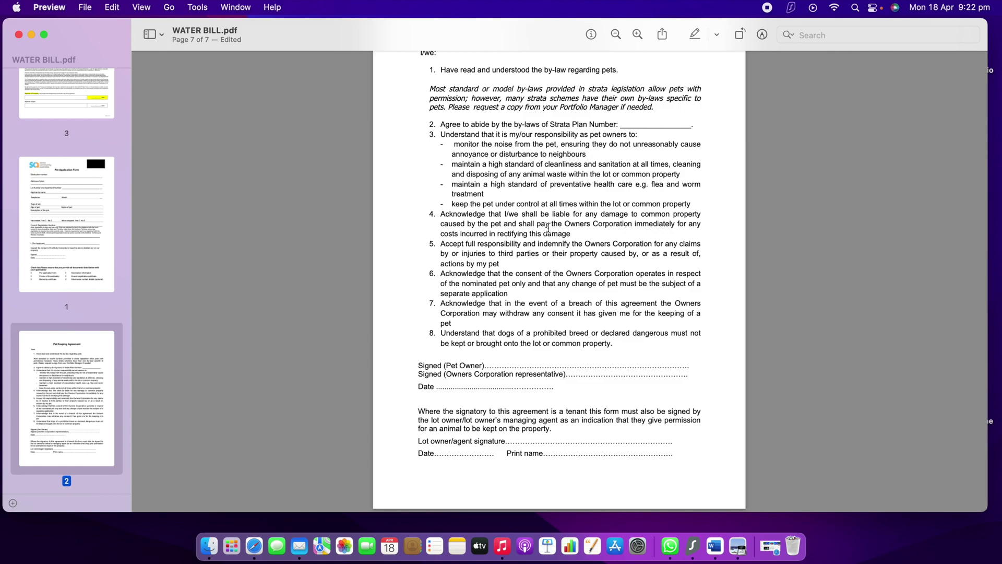
scroll(529, 191, "up", 10)
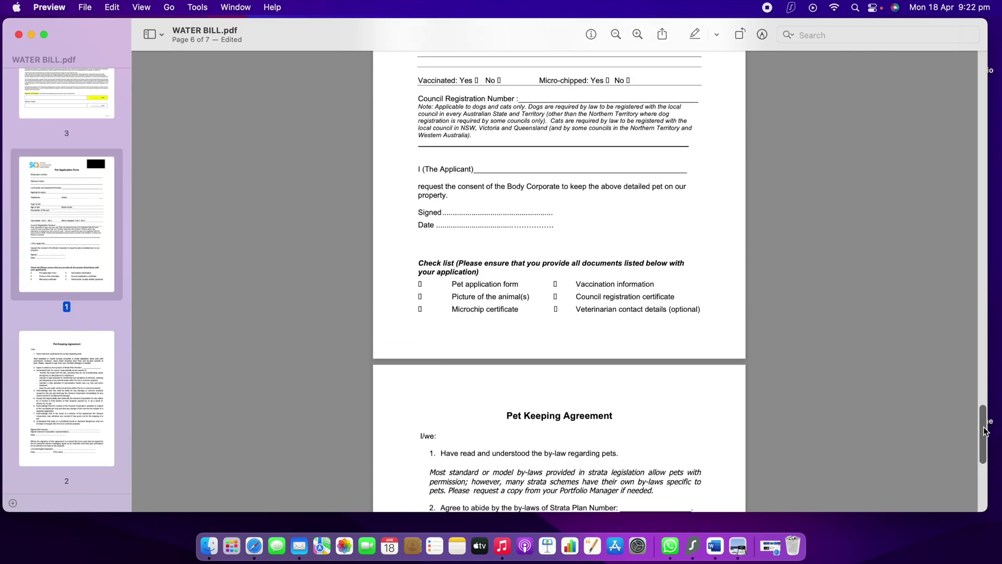
left_click_drag(985, 431, 963, 306)
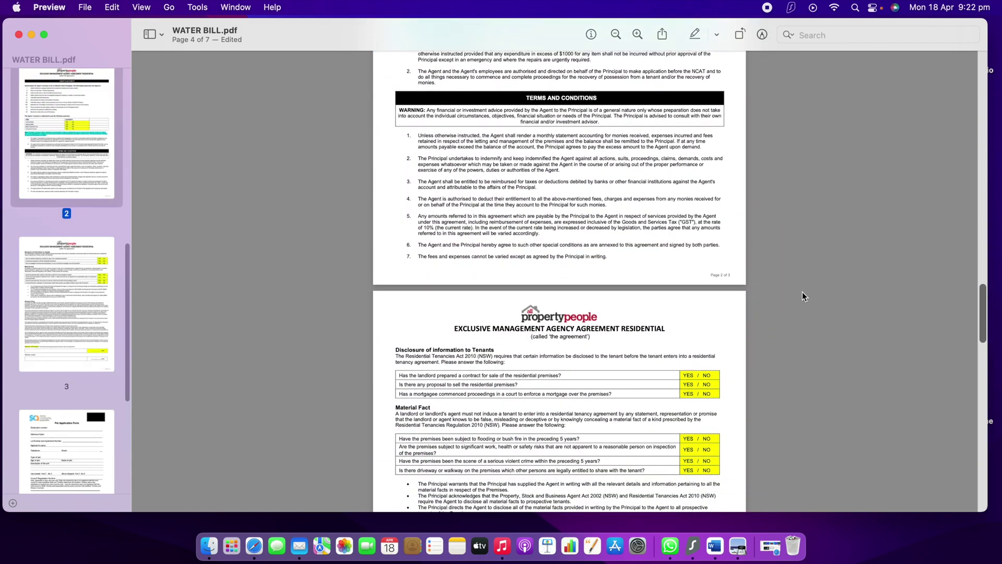
scroll(562, 362, "down", 3)
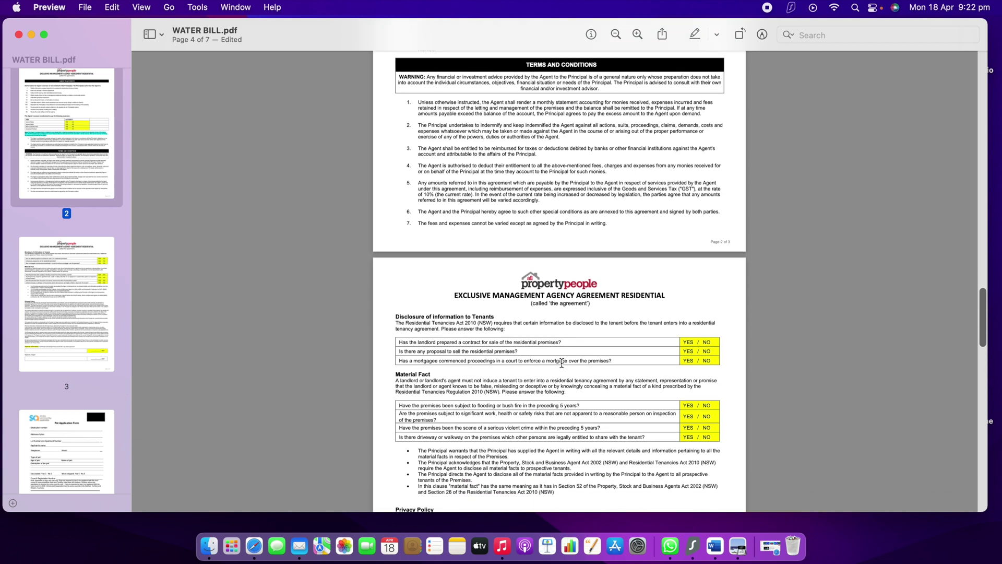
scroll(561, 361, "down", 5)
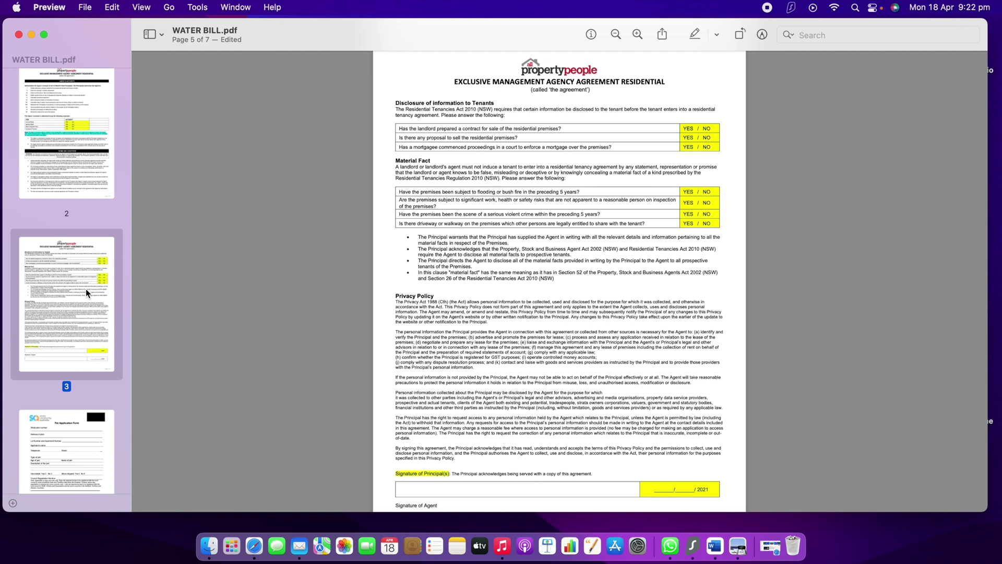
- Delete the duplicate property management agreement page, then review the remaining pet form pages
left_click(112, 7)
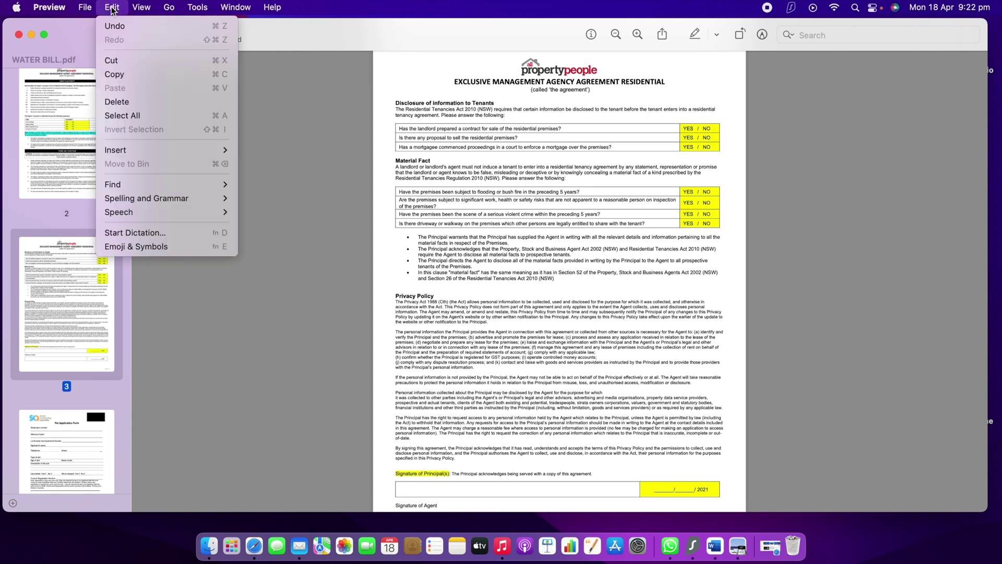
left_click(126, 104)
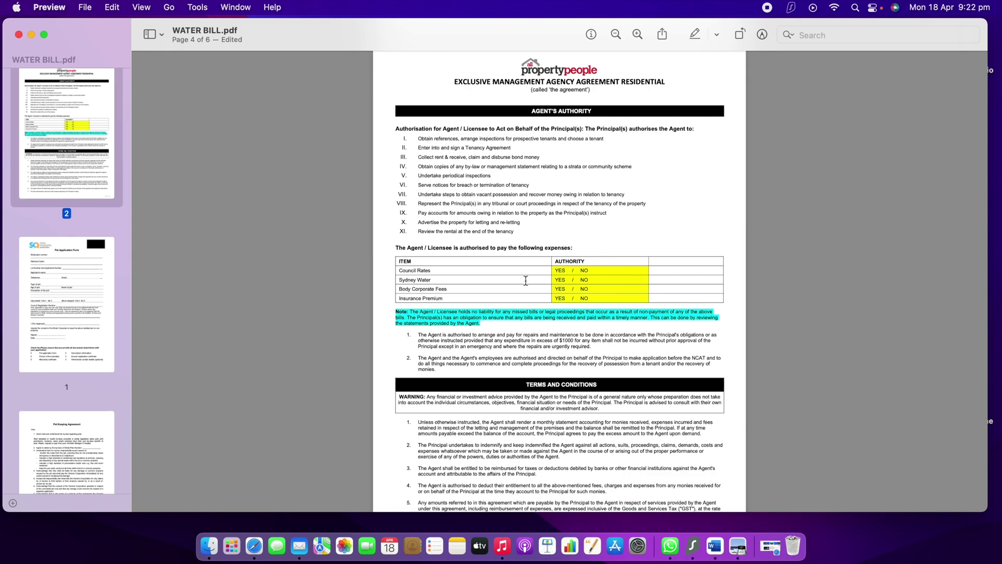
scroll(526, 280, "down", 10)
scroll(526, 281, "down", 6)
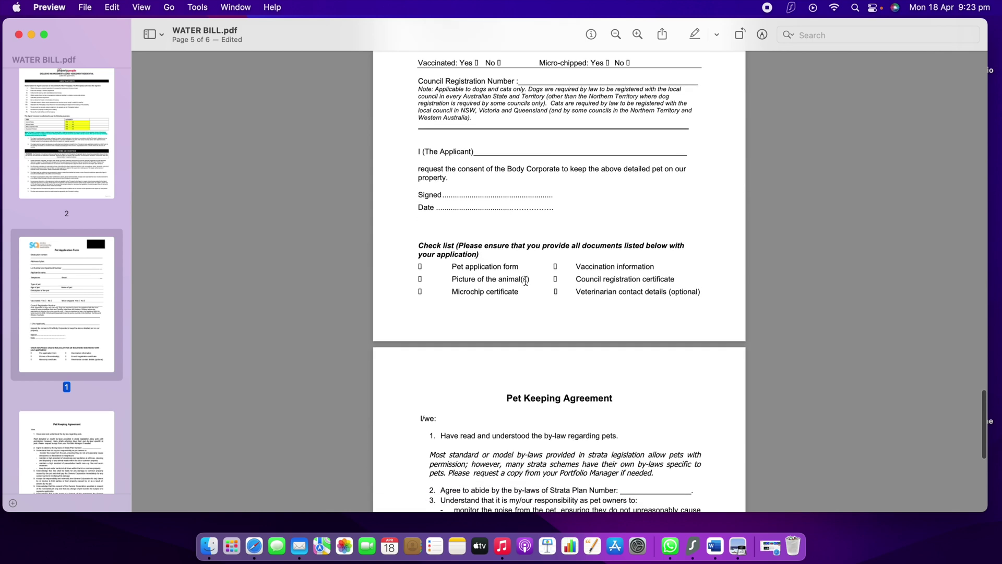
scroll(525, 281, "down", 4)
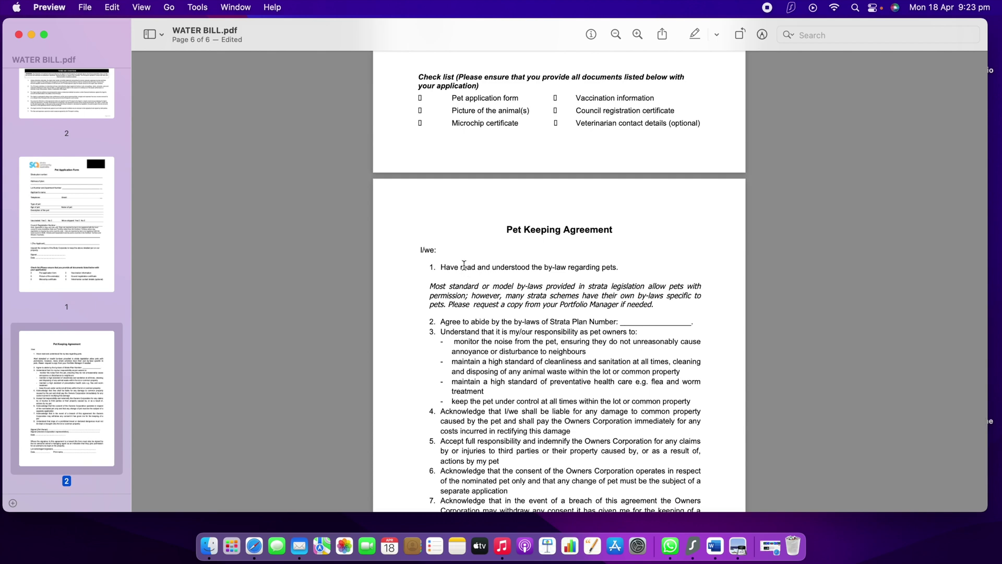
scroll(469, 267, "down", 5)
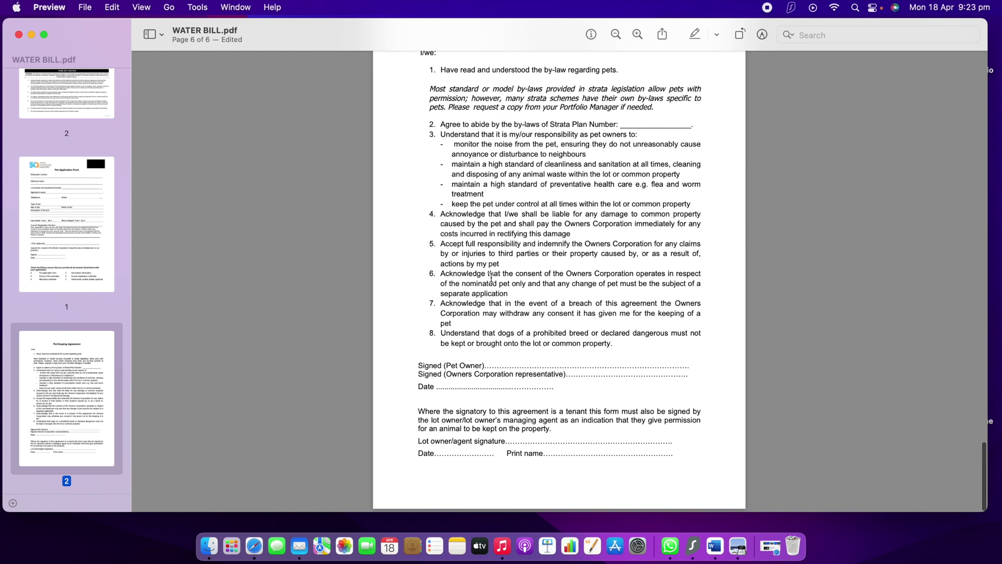
- Open and dismiss the Edit menu, and view the Pet Application Form and Pet Keeping Agreement pages
left_click(114, 9)
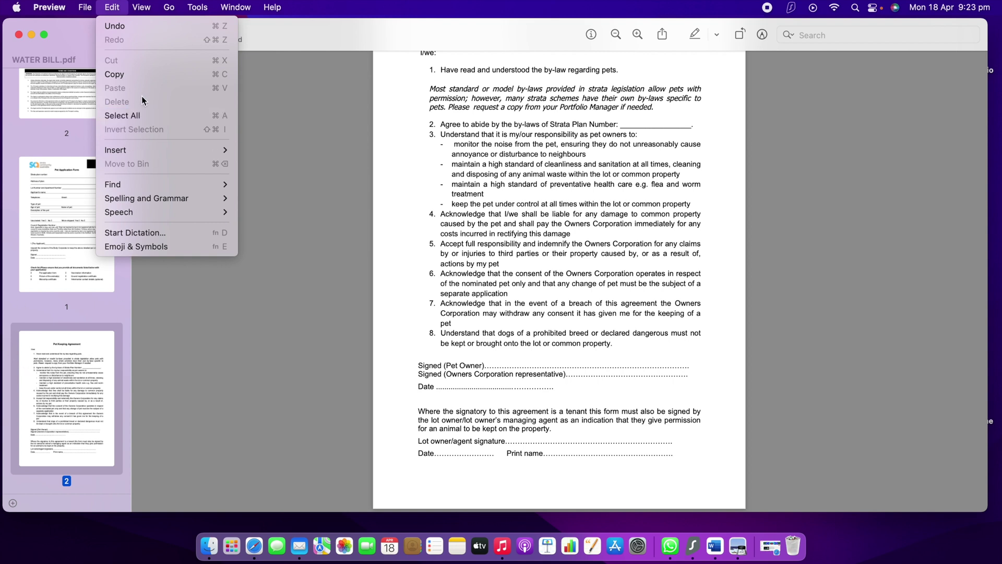
left_click(83, 377)
scroll(469, 299, "up", 5)
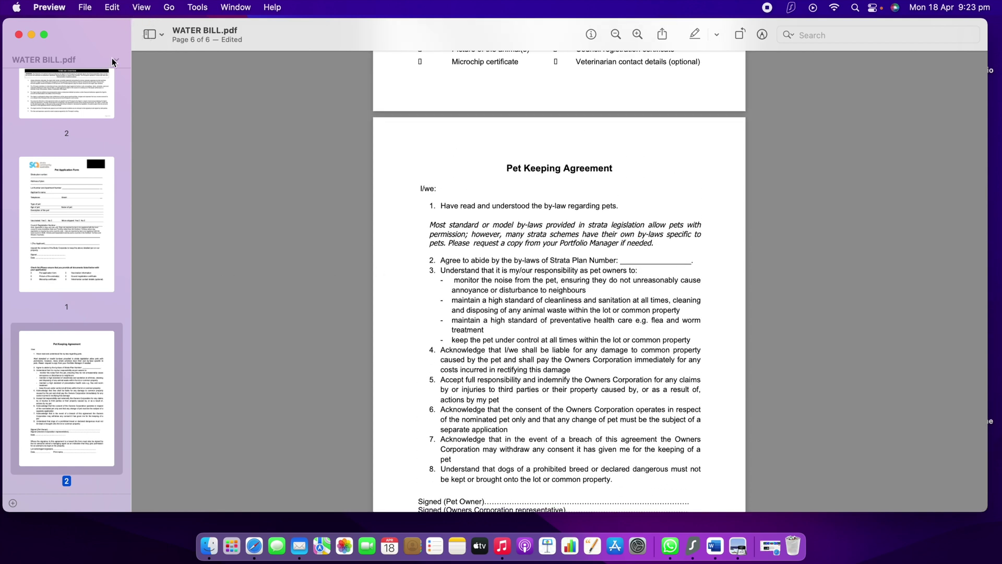
left_click(113, 7)
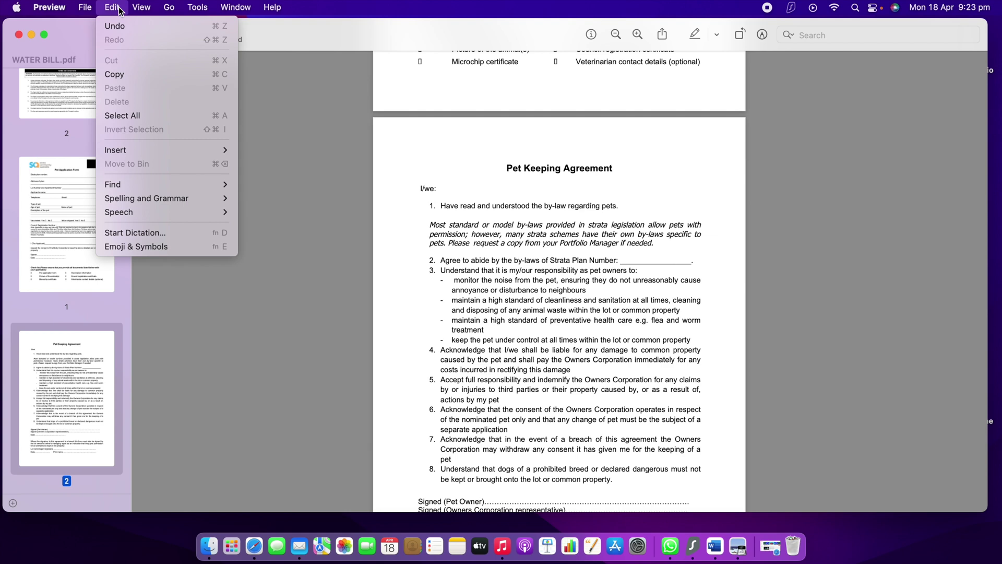
left_click(307, 139)
left_click(69, 206)
left_click(51, 402)
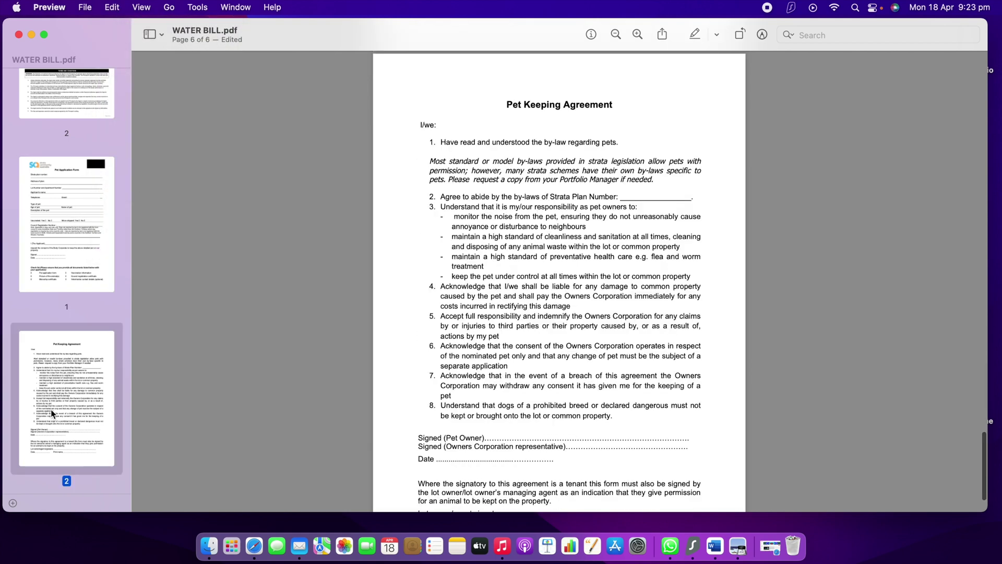
left_click(66, 232)
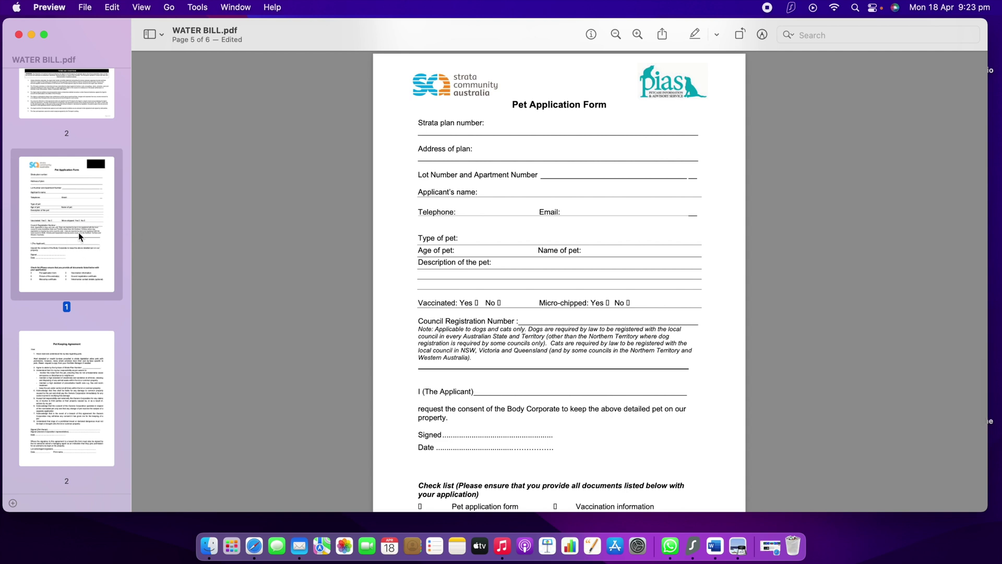
- Select the pet form and property agreement thumbnails in turn, dismissing Edit without deleting
left_click(112, 7)
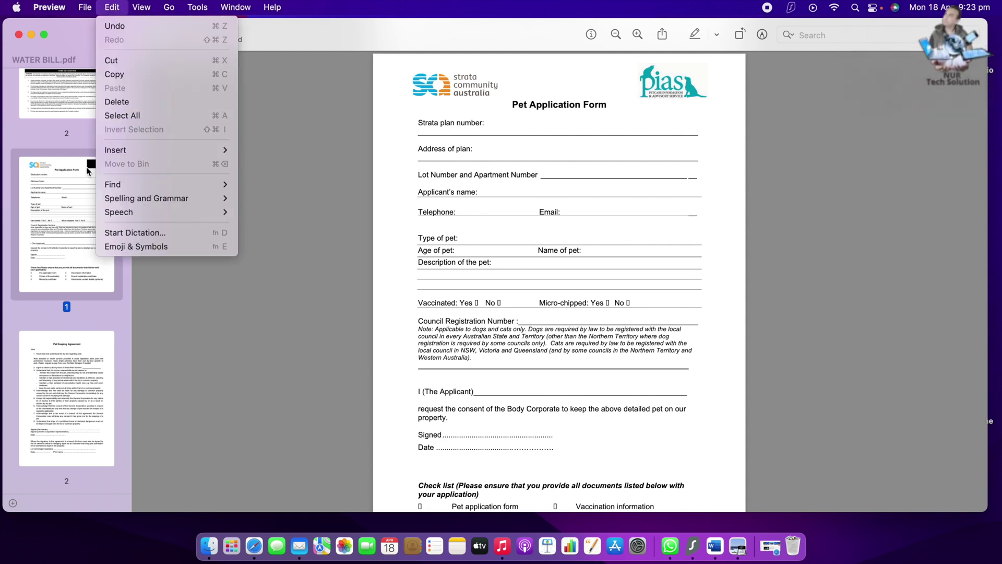
left_click(56, 401)
left_click(58, 399)
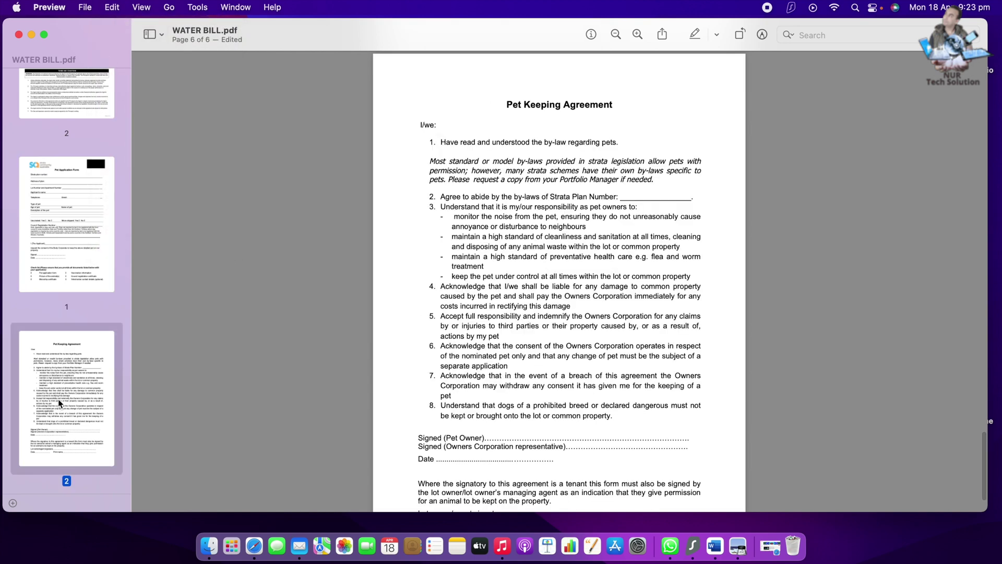
left_click(74, 215)
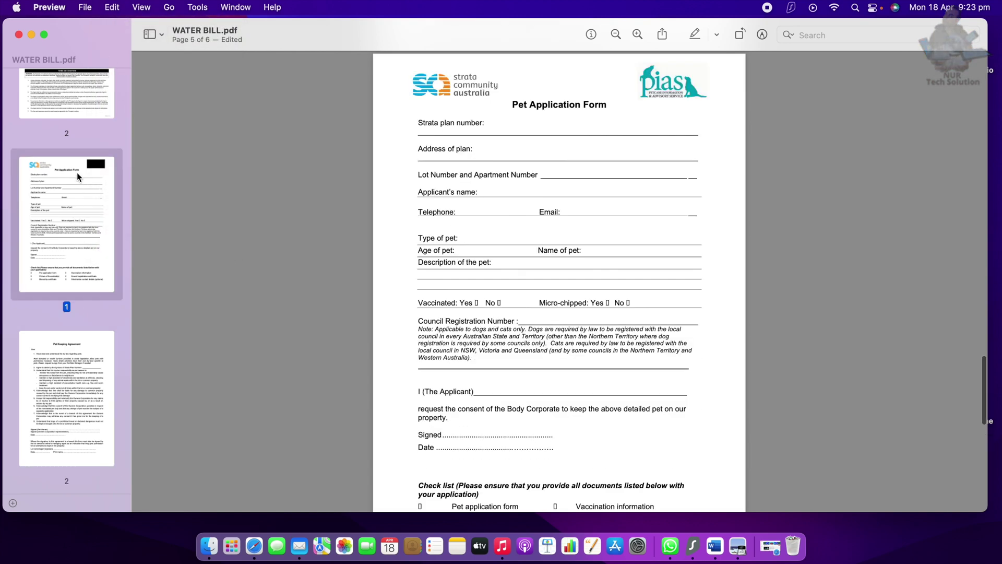
scroll(77, 179, "up", 3)
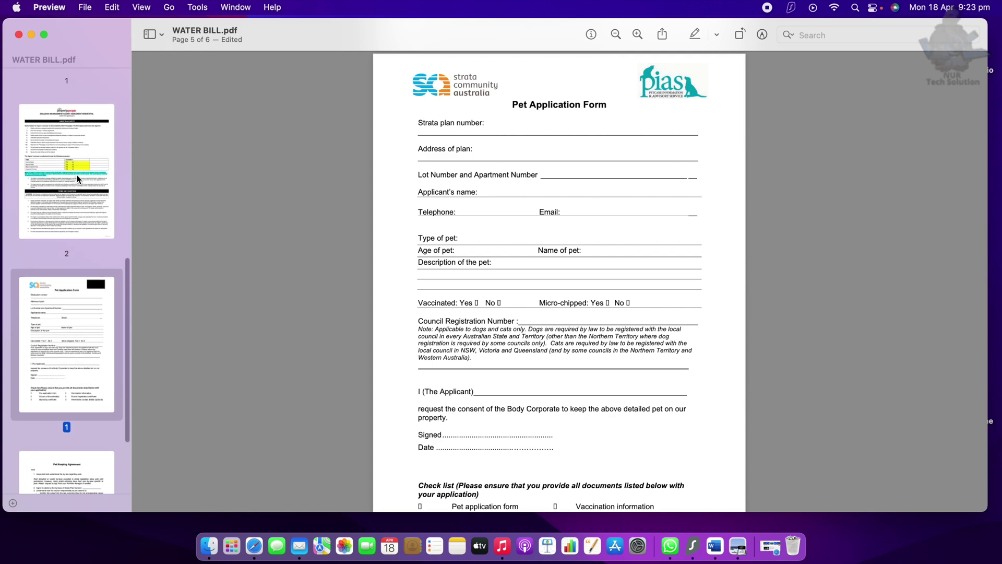
left_click(71, 165)
left_click(112, 8)
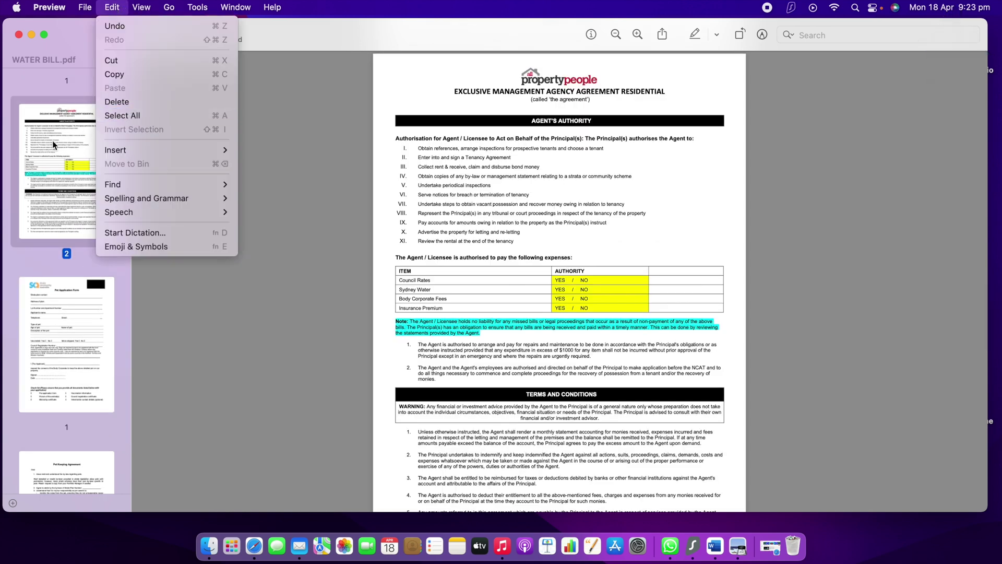
left_click(252, 167)
- Delete the water bill's second page (customer information), leaving five pages
scroll(116, 168, "up", 2)
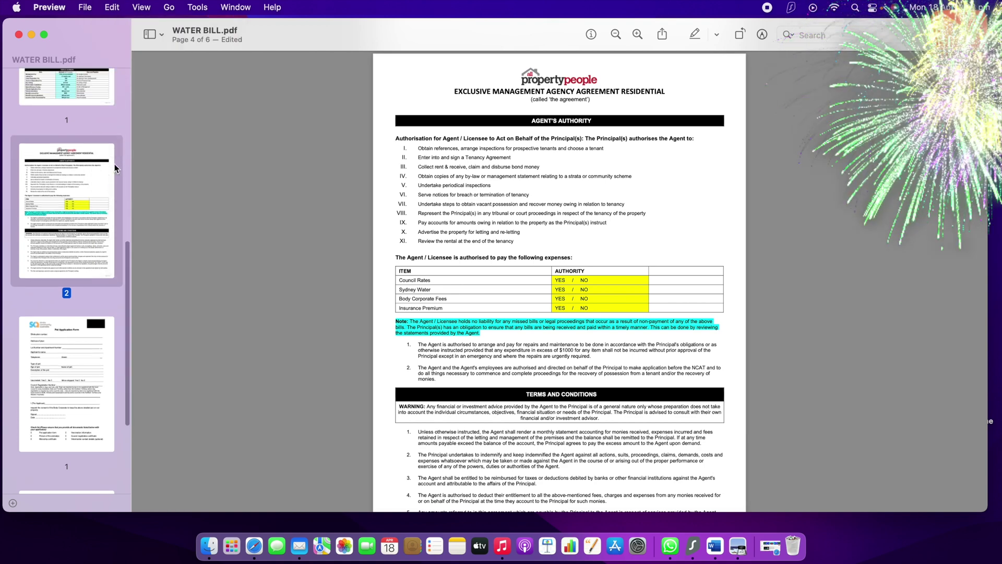
scroll(114, 165, "up", 5)
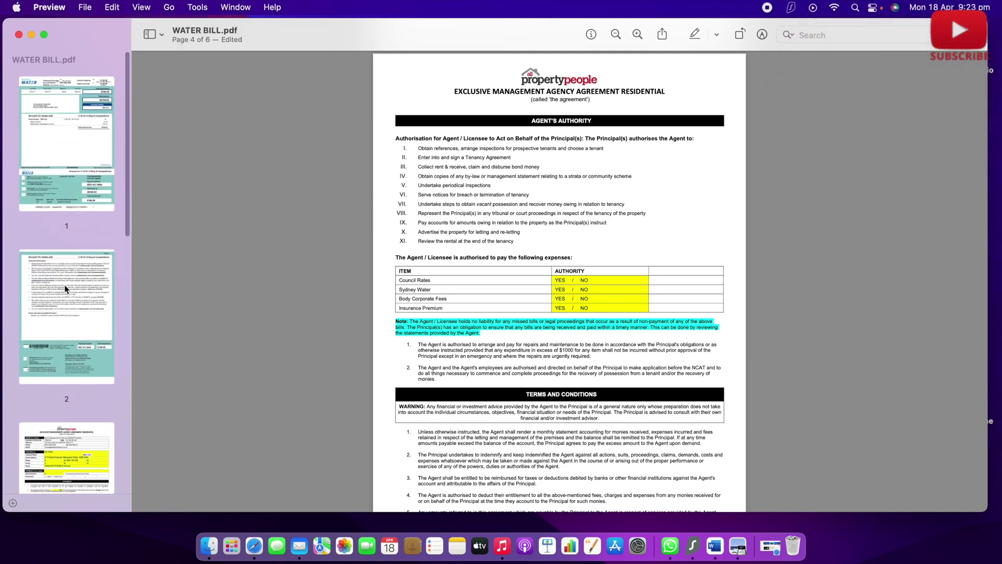
left_click(64, 284)
left_click(113, 9)
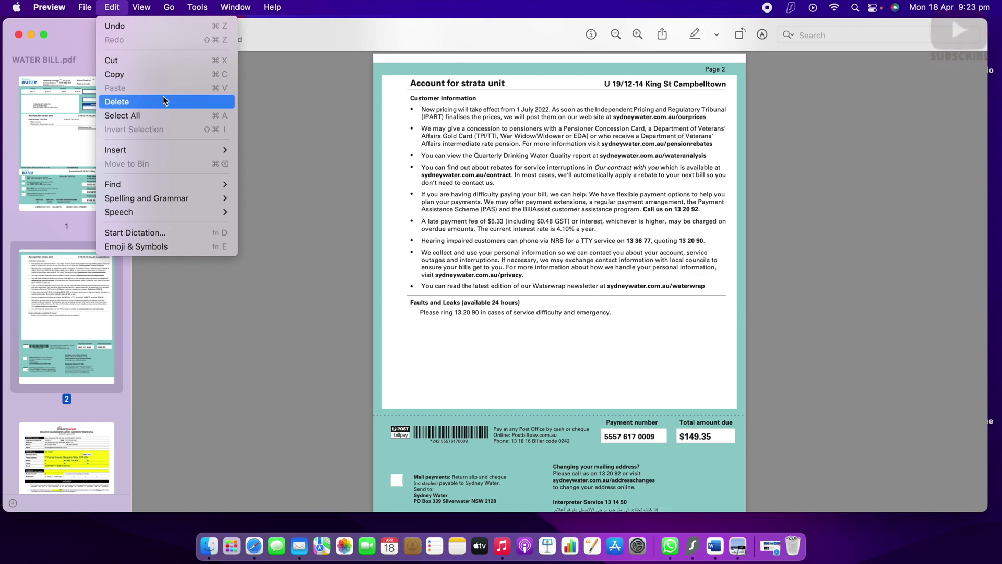
left_click(142, 101)
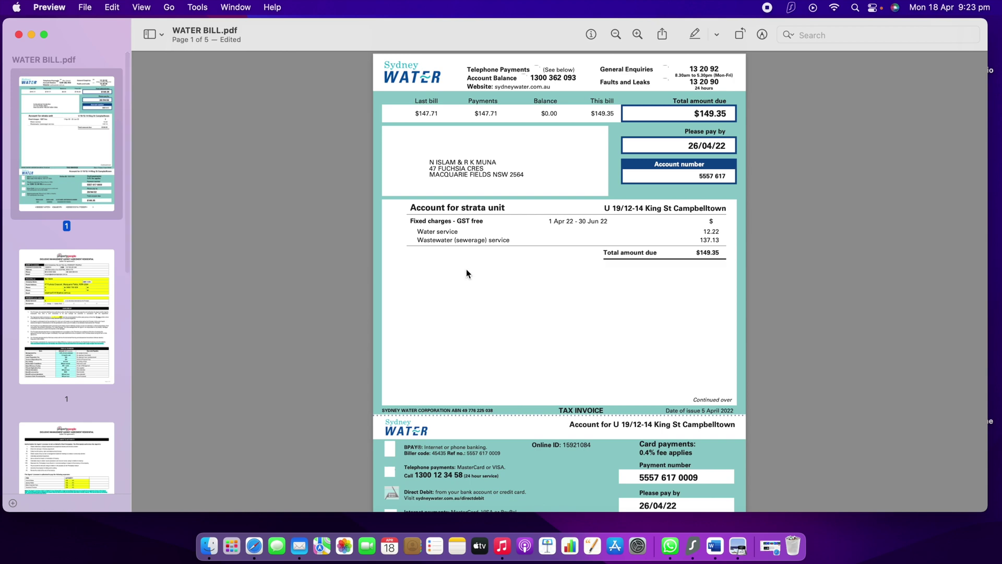
scroll(466, 268, "down", 10)
scroll(466, 268, "up", 5)
scroll(465, 269, "down", 5)
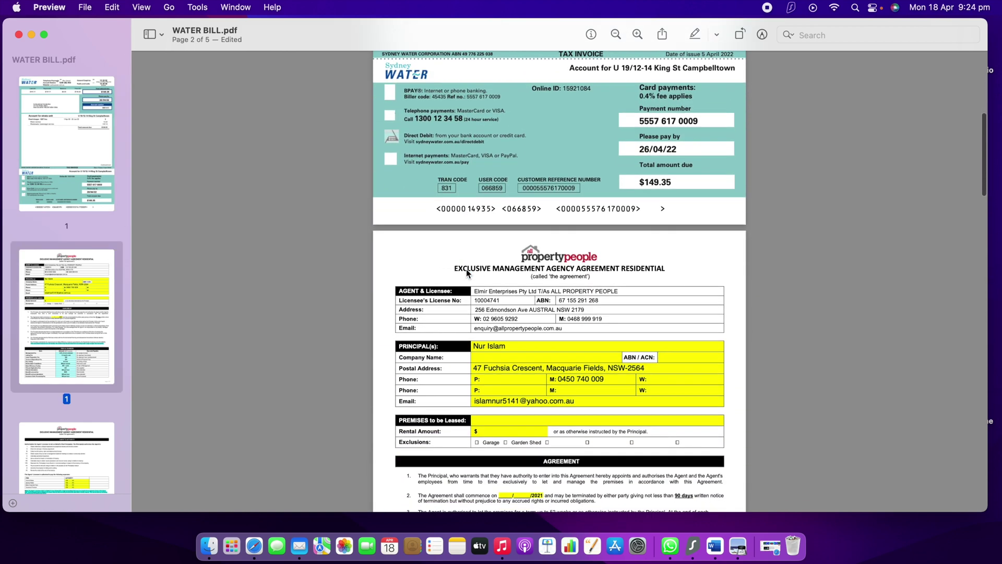
scroll(466, 268, "down", 5)
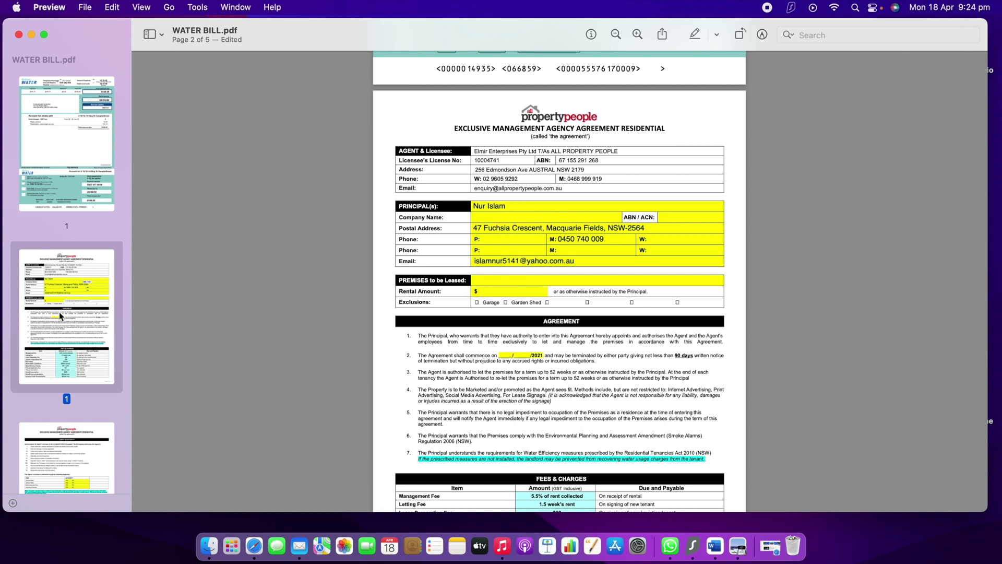
left_click(65, 197)
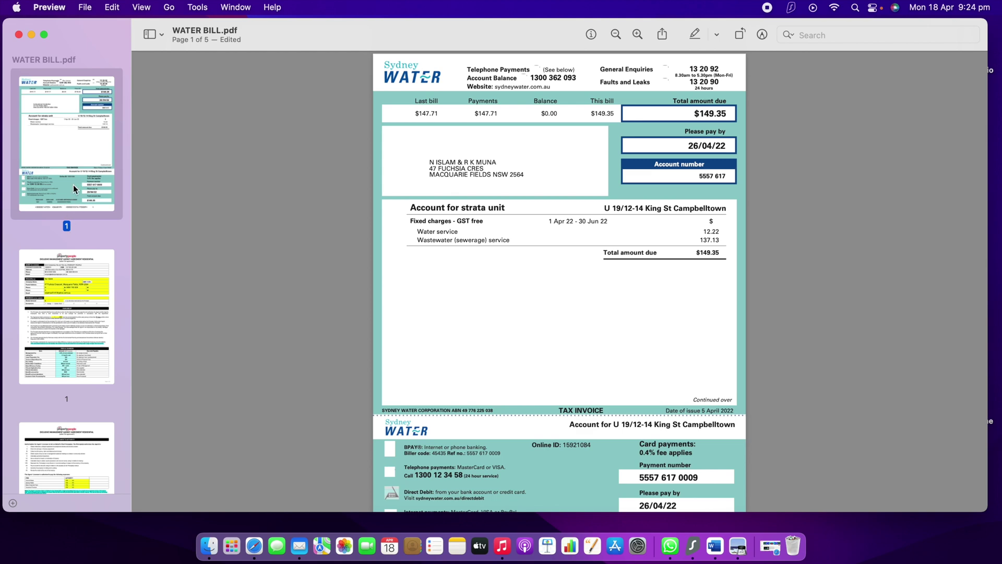
- Insert WATER BILL.pdf from the Desktop into itself, adding a second bill copy for 10 pages
left_click(86, 8)
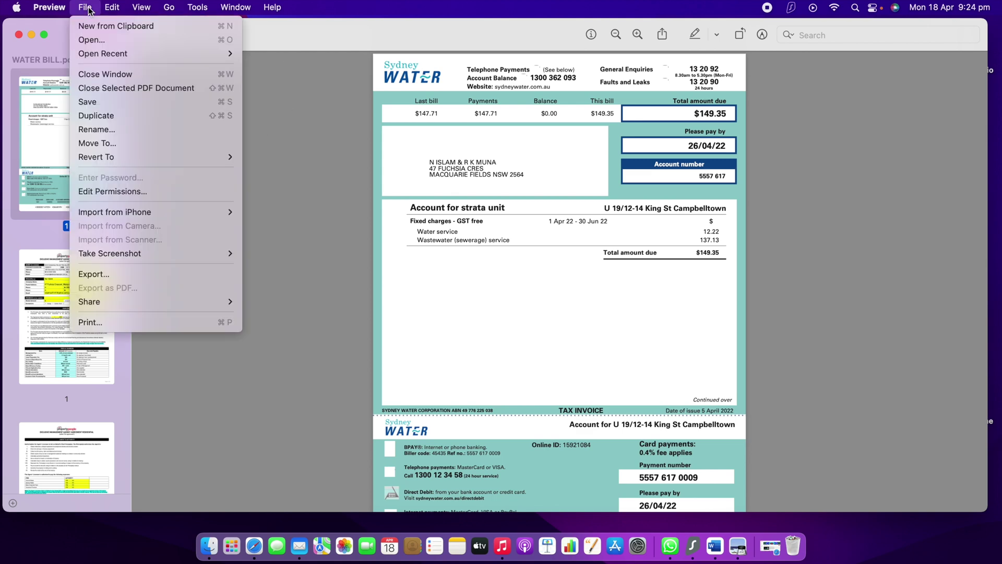
left_click(114, 8)
left_click(115, 9)
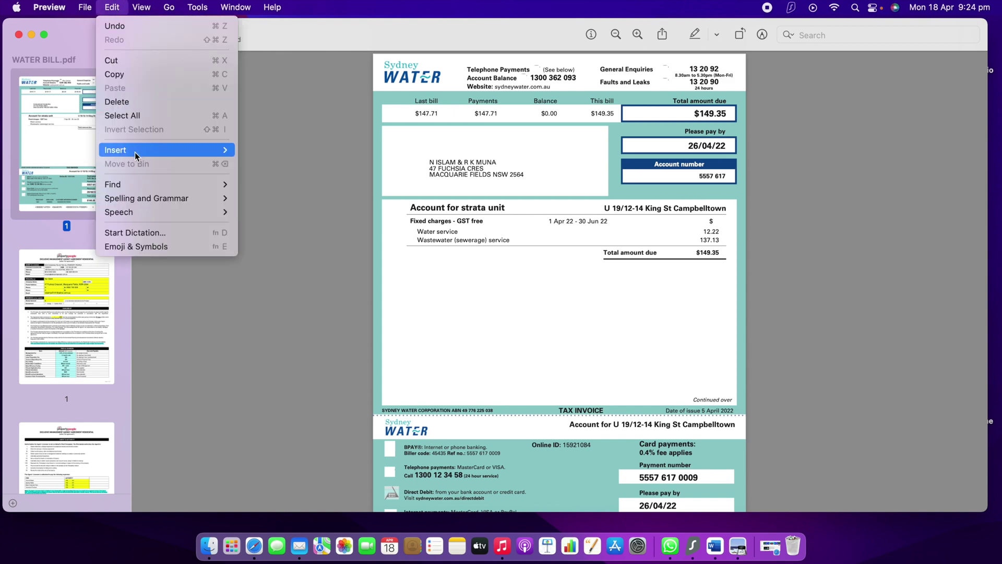
mouse_move(134, 149)
left_click(256, 152)
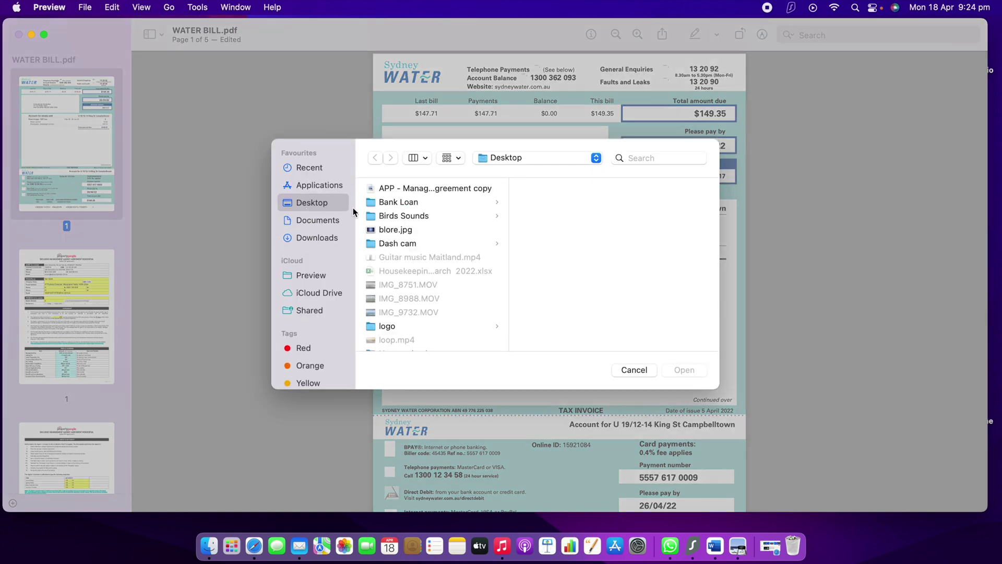
scroll(406, 230, "down", 10)
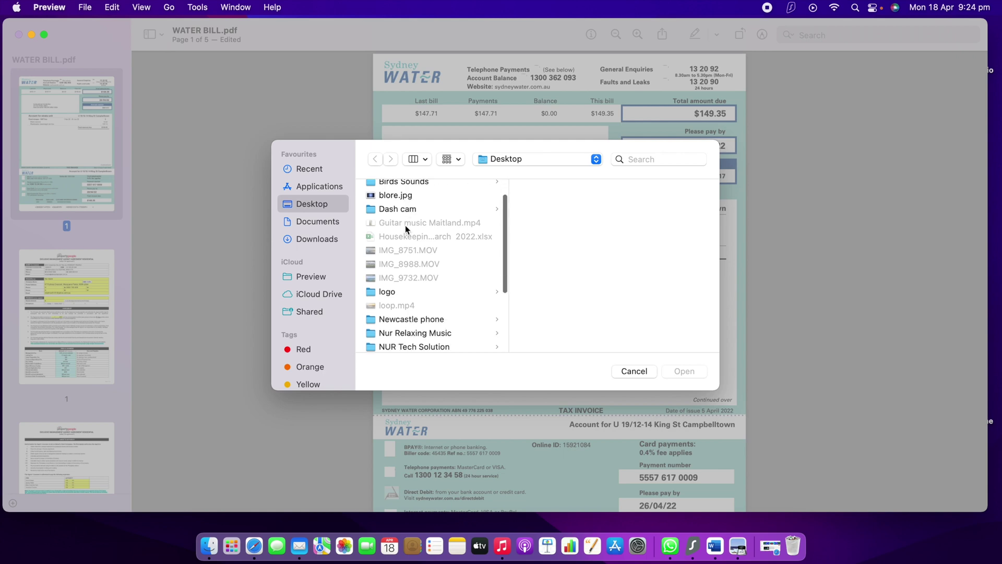
left_click(408, 339)
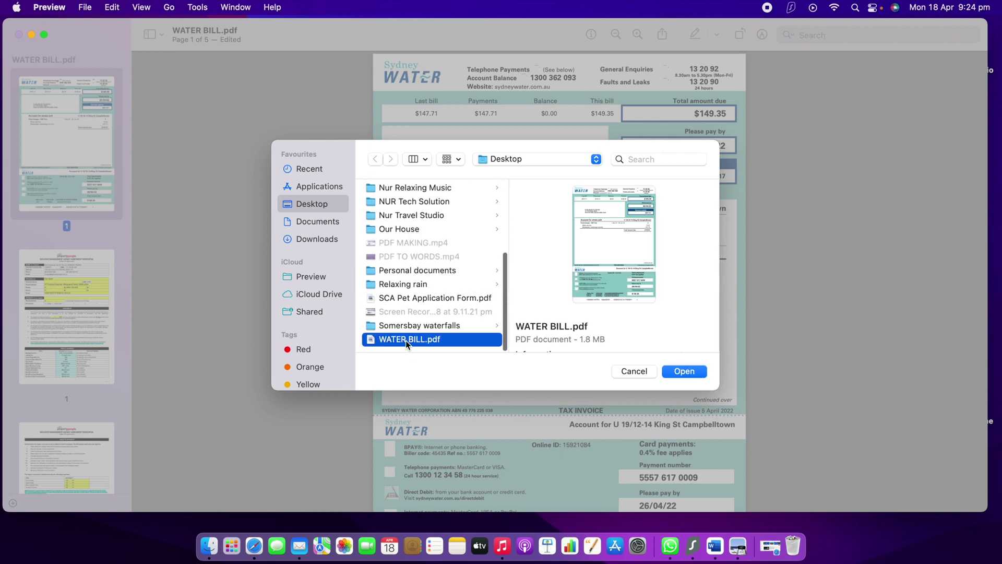
left_click(682, 372)
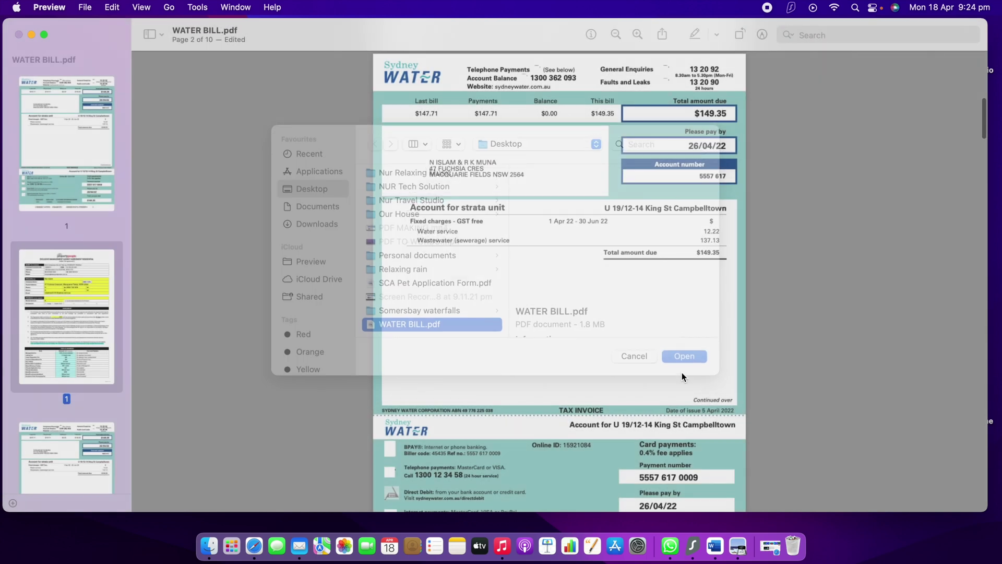
scroll(87, 180, "down", 1)
- From page 1, scroll through the 10 pages to locate the duplicate bill page
left_click(90, 181)
scroll(526, 216, "down", 5)
scroll(525, 216, "down", 5)
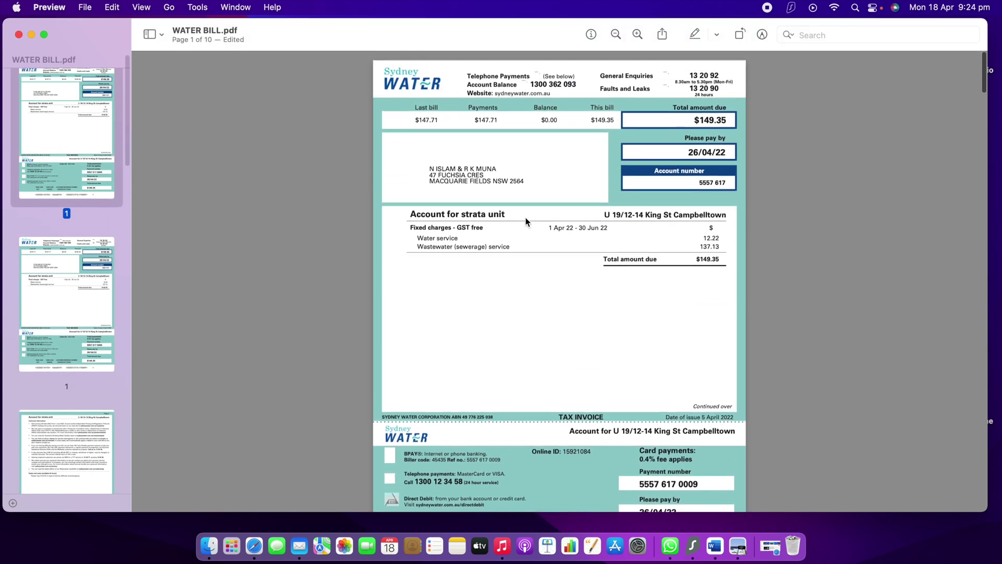
scroll(525, 218, "up", 8)
scroll(525, 219, "down", 5)
scroll(526, 217, "down", 10)
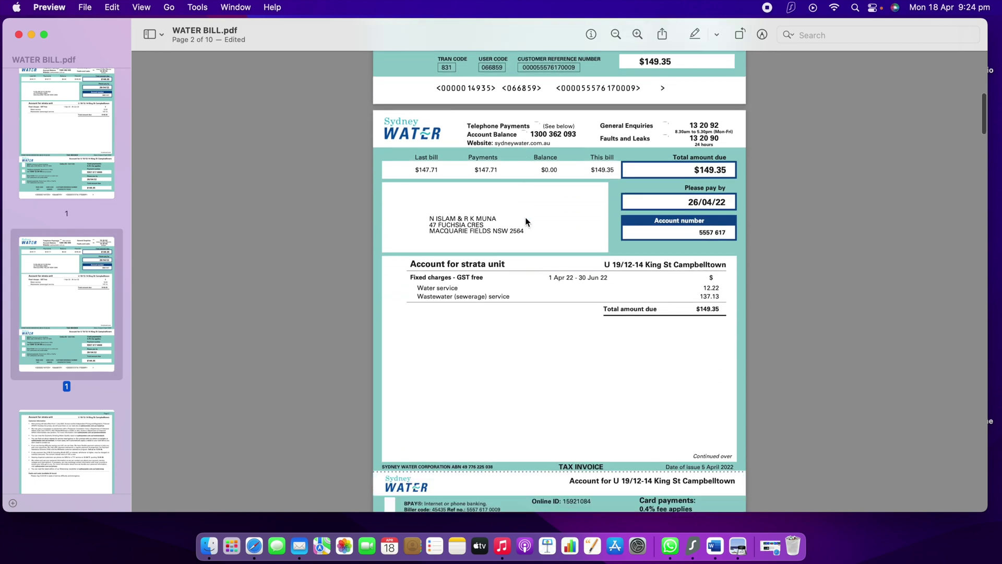
scroll(525, 217, "down", 8)
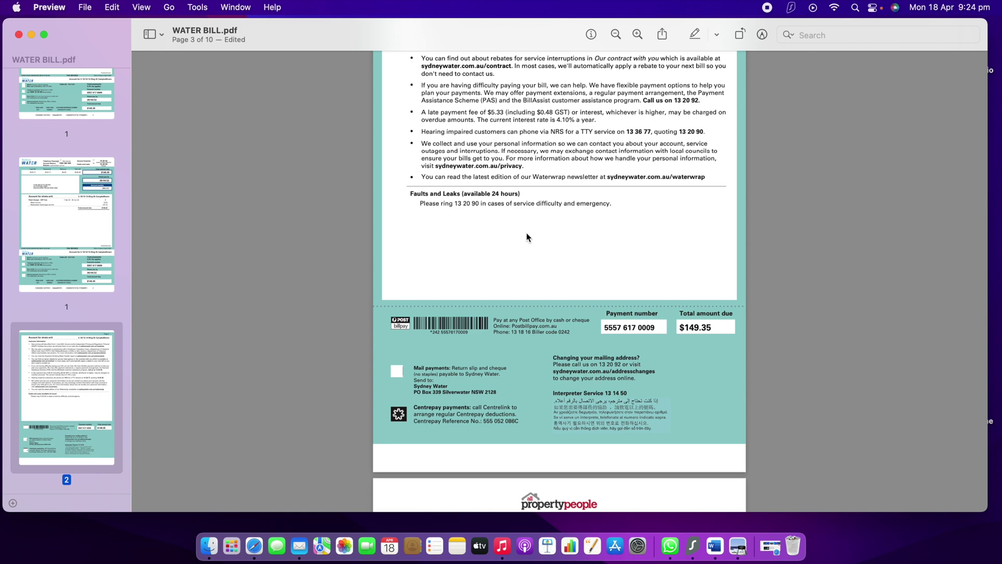
scroll(515, 232, "up", 8)
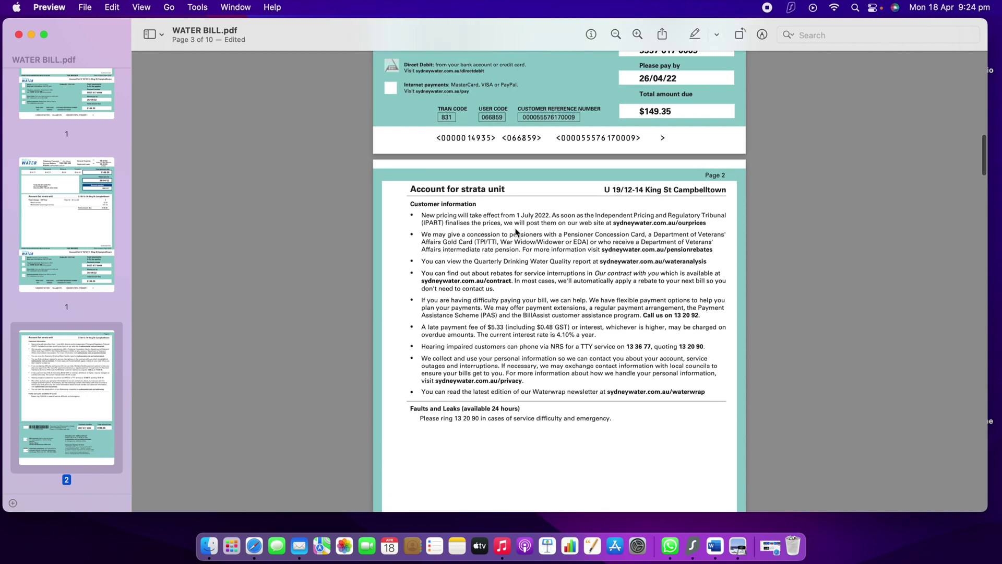
scroll(516, 233, "up", 4)
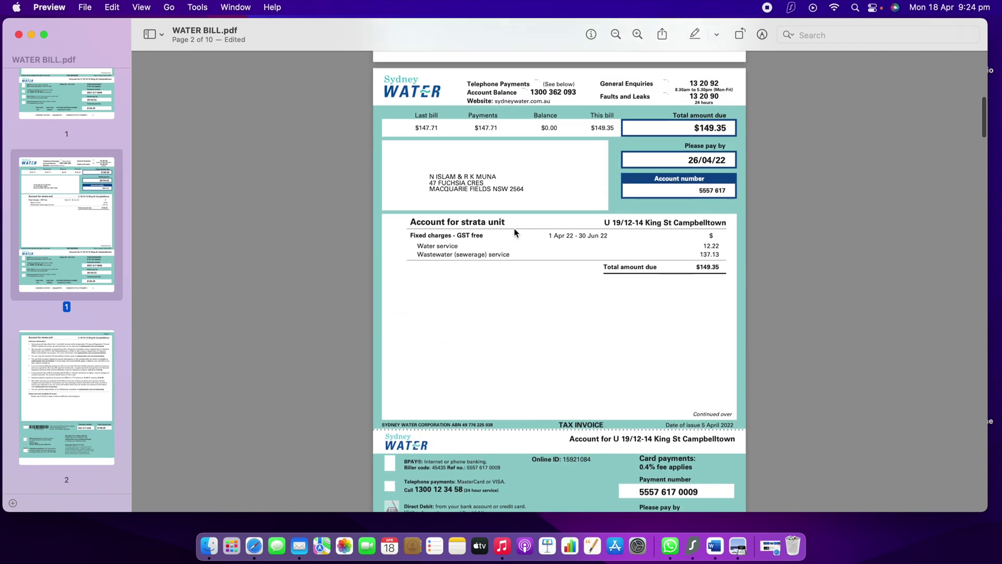
scroll(328, 232, "down", 1)
scroll(61, 316, "up", 4)
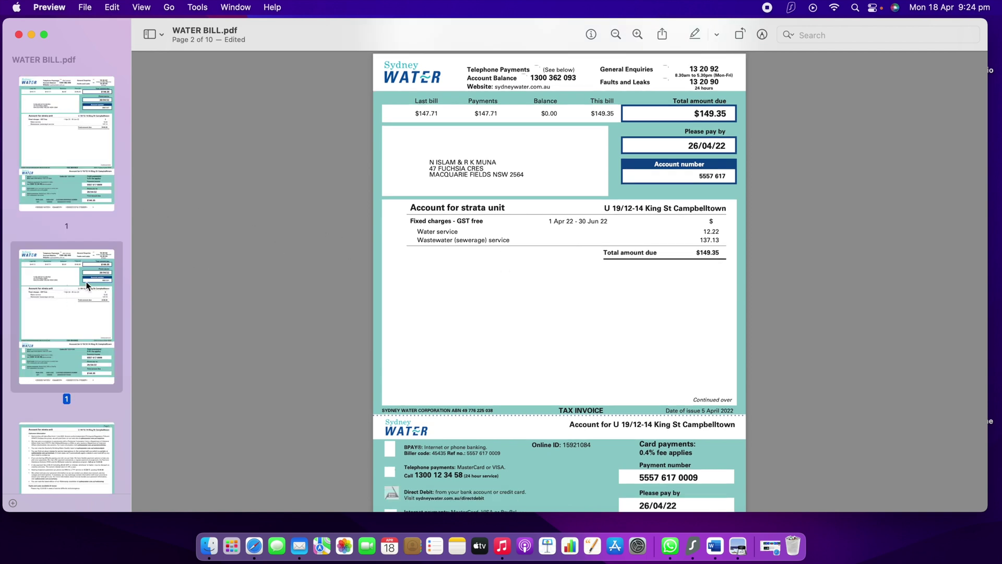
left_click(112, 7)
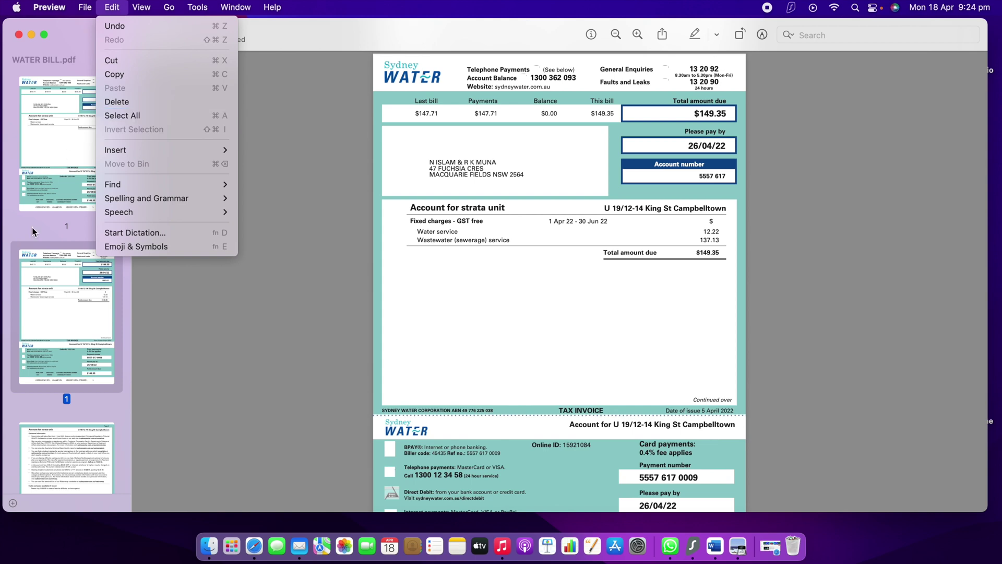
- Delete the duplicate first bill page and scroll through the remaining 7 pages
left_click(124, 104)
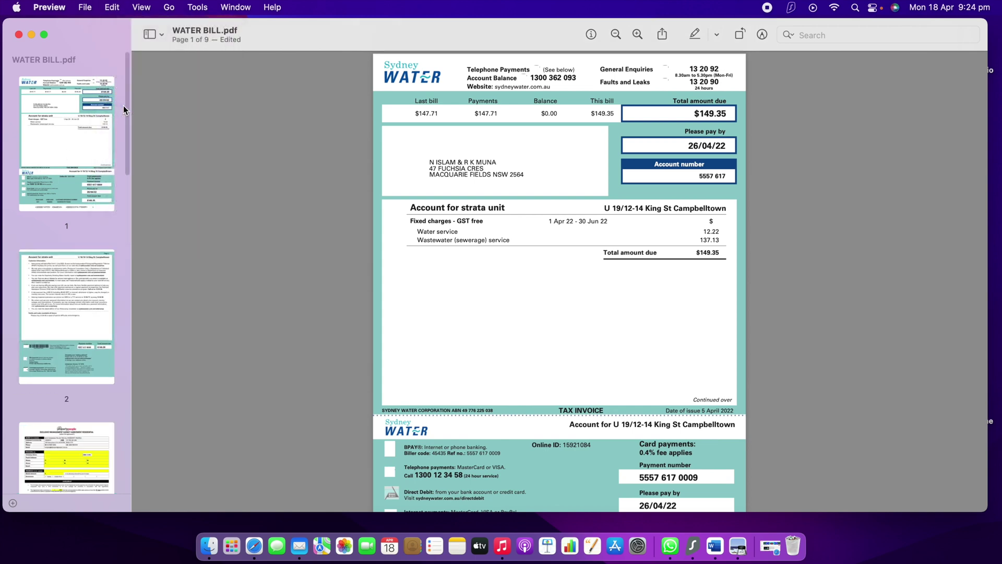
left_click(113, 8)
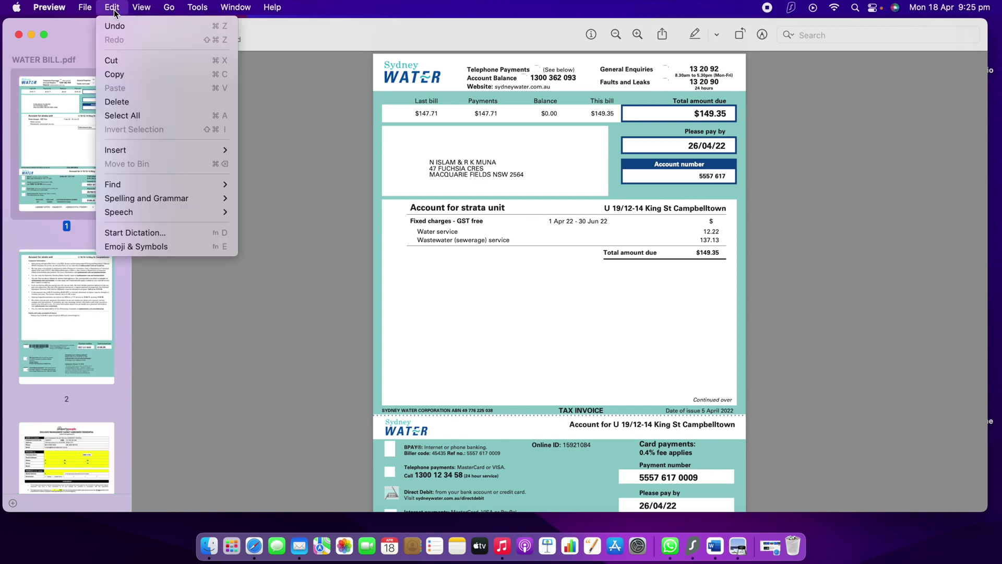
left_click(286, 165)
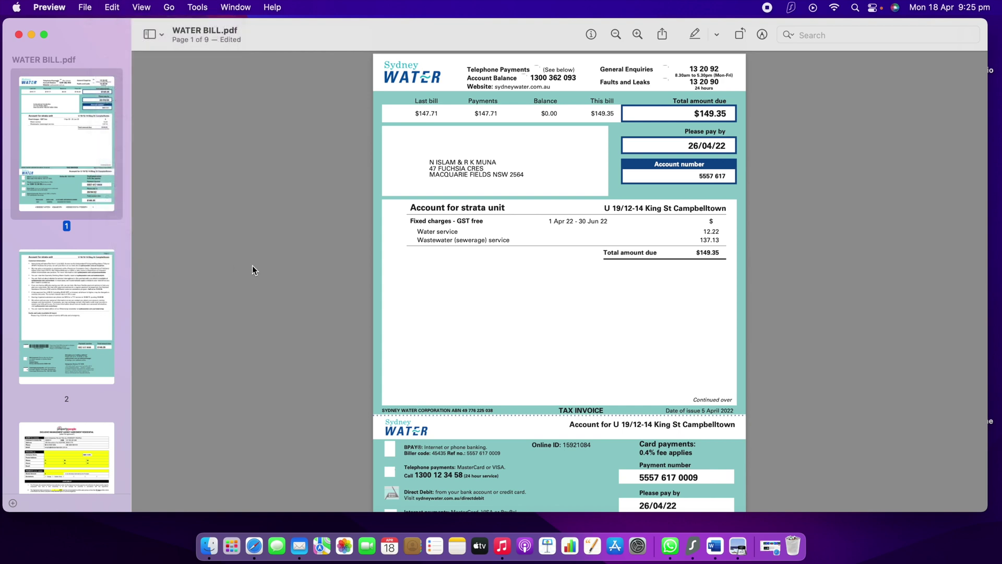
scroll(471, 222, "down", 15)
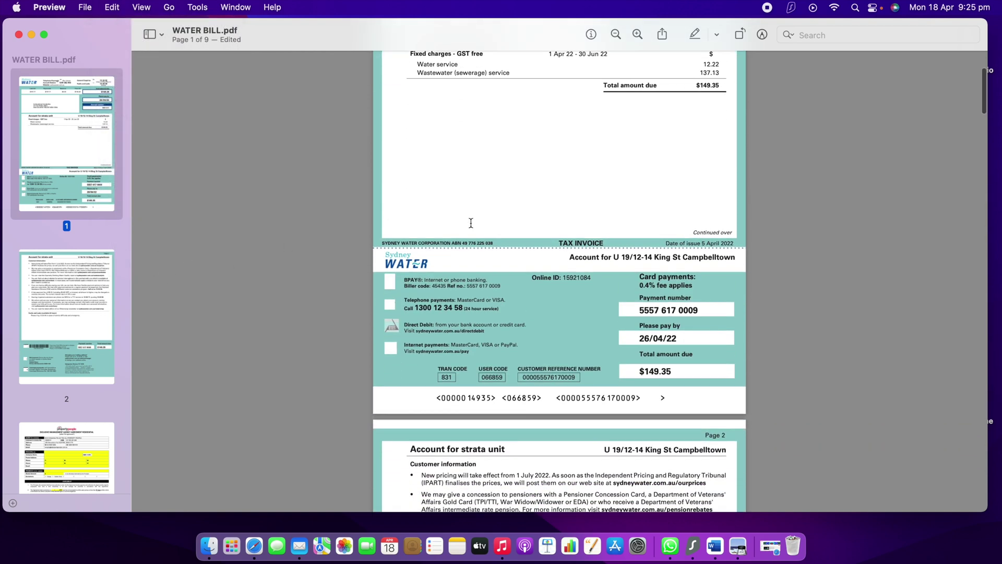
scroll(471, 223, "down", 20)
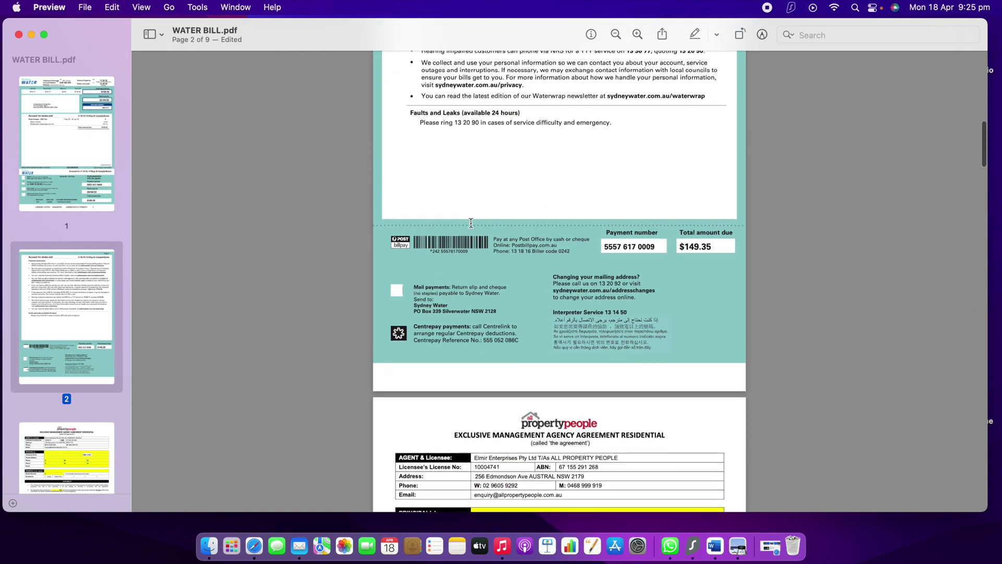
scroll(471, 223, "down", 6)
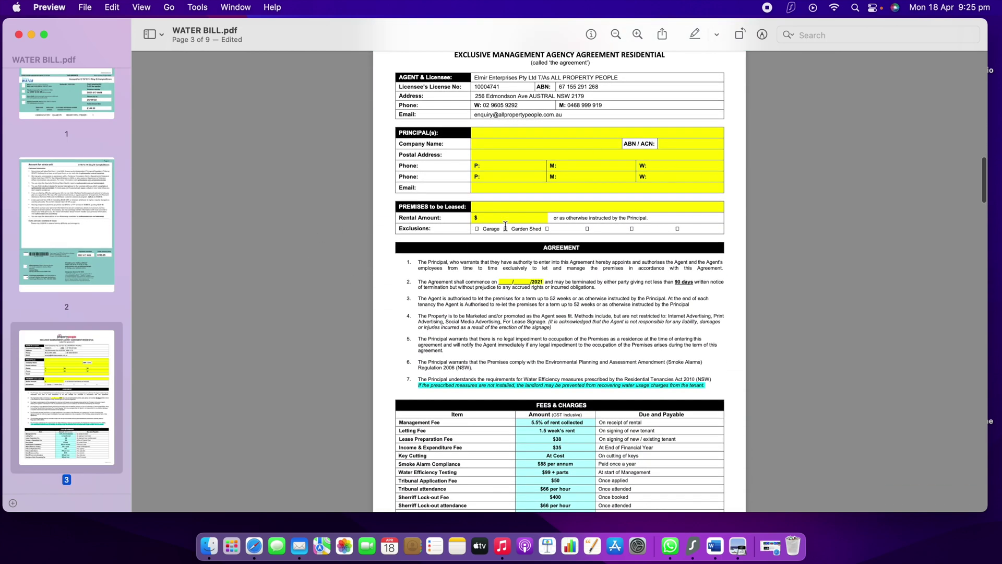
scroll(505, 226, "down", 4)
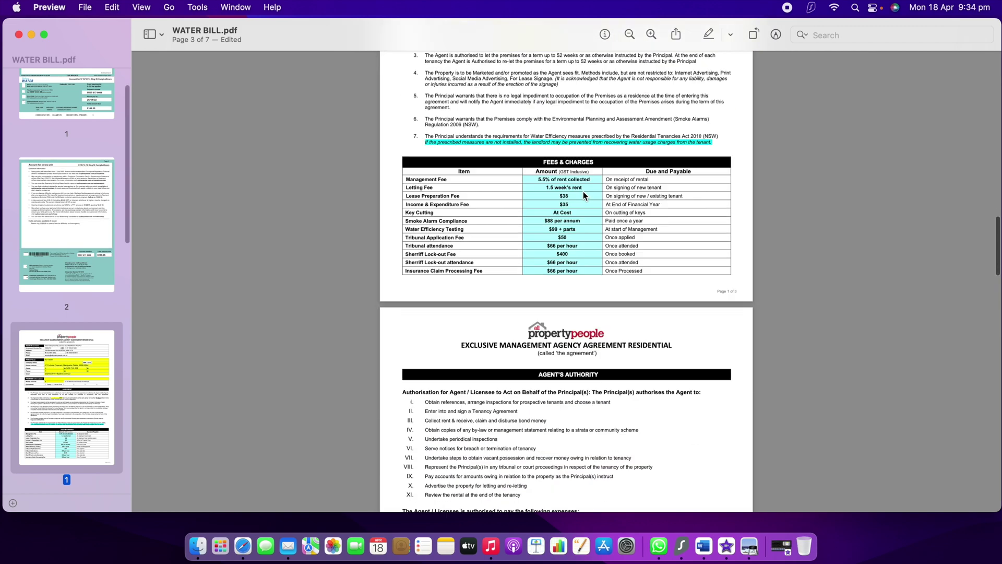
scroll(583, 191, "down", 10)
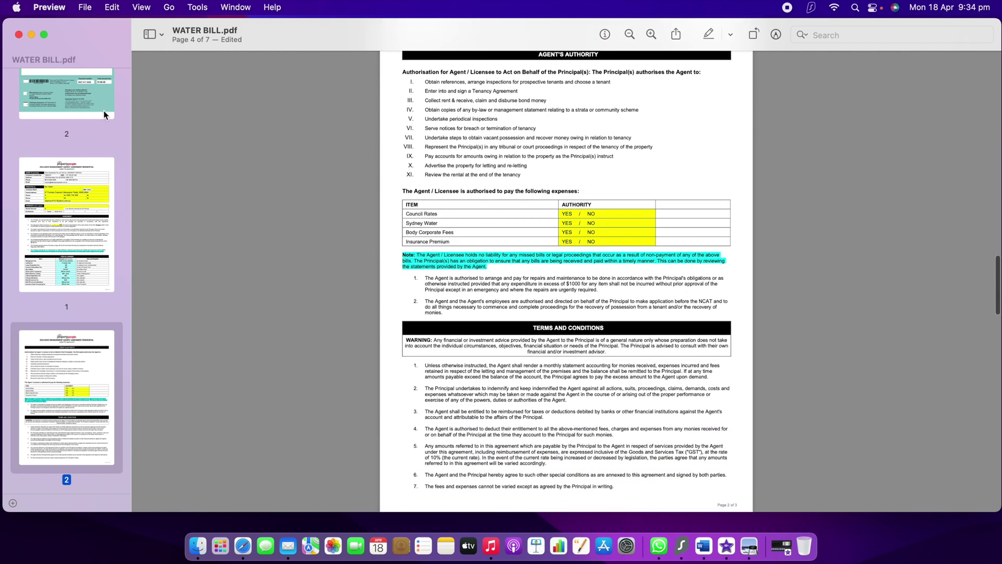
- Export the merged document to the Desktop as NEW PDF
left_click(85, 8)
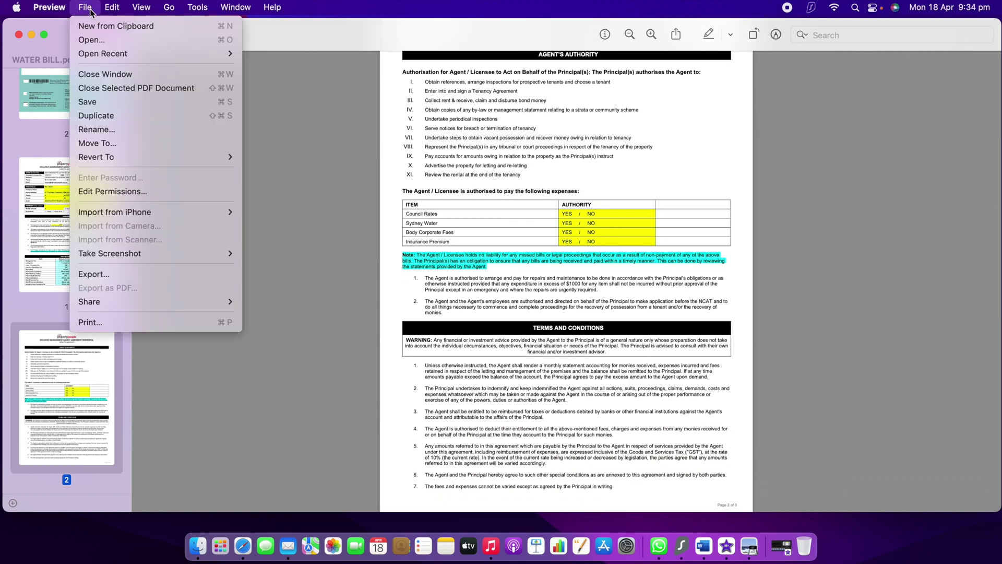
left_click(109, 275)
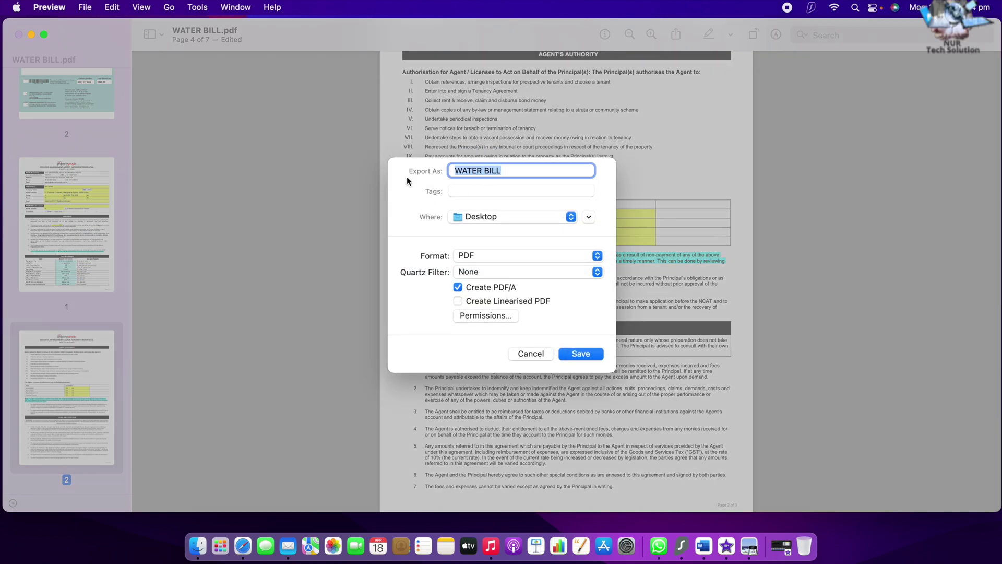
type("NEW")
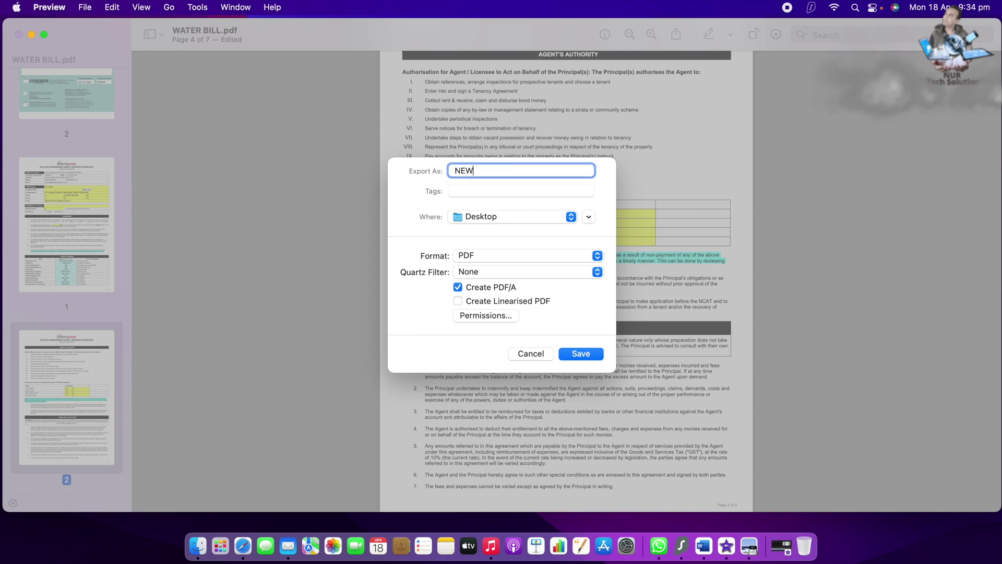
type(" PDF")
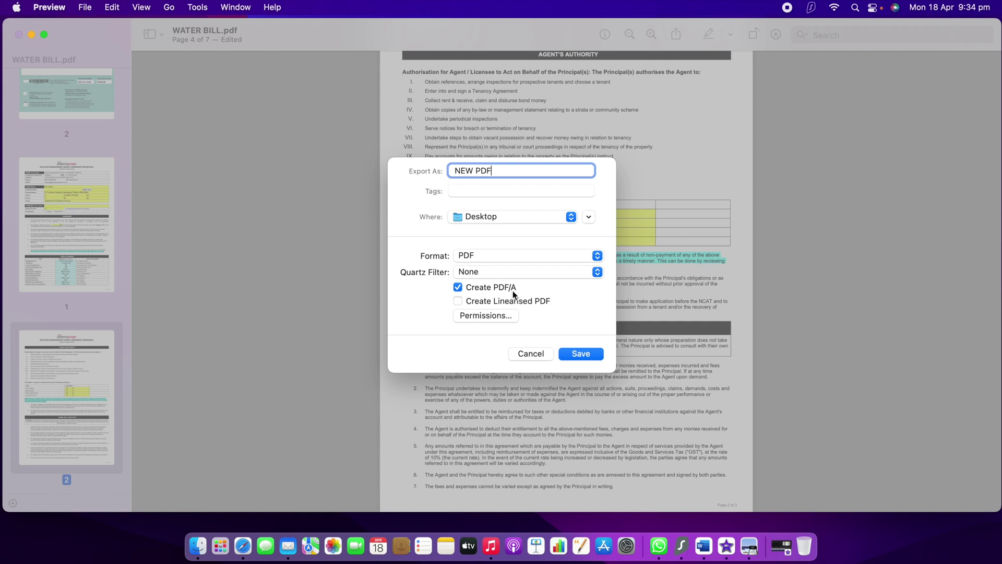
left_click(590, 352)
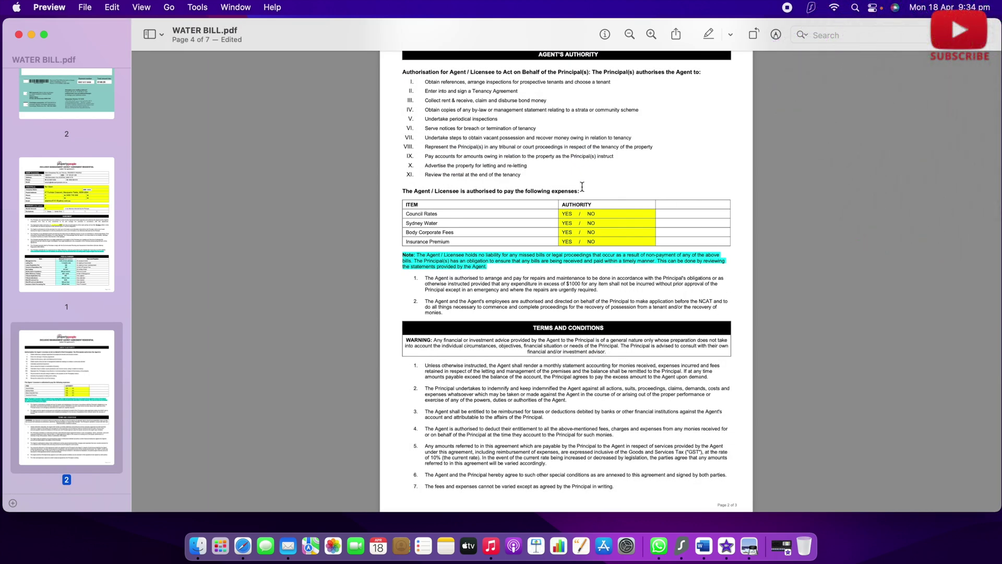
- Close WATER BILL.pdf, move the NEW PDF icon to the upper left, and open it
left_click(19, 34)
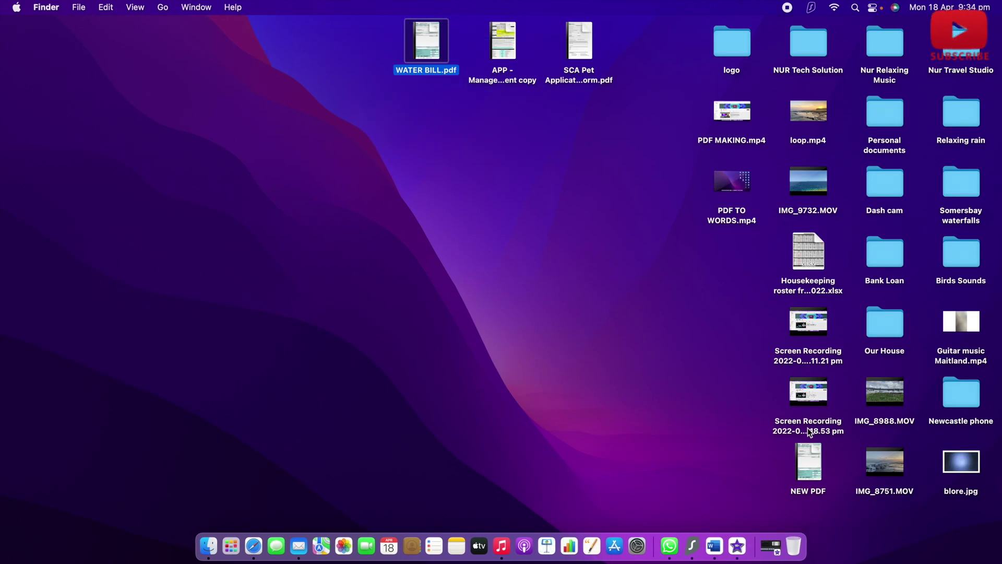
left_click_drag(811, 456, 240, 90)
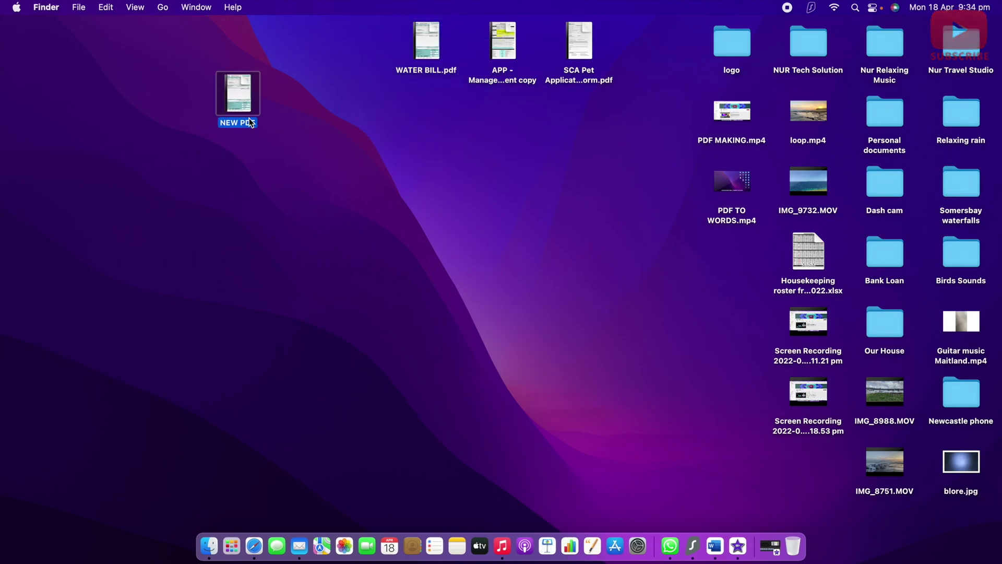
double_click(237, 87)
- Widen the NEW PDF Preview window and scroll down through its 7 pages to the pet form
scroll(256, 245, "down", 5)
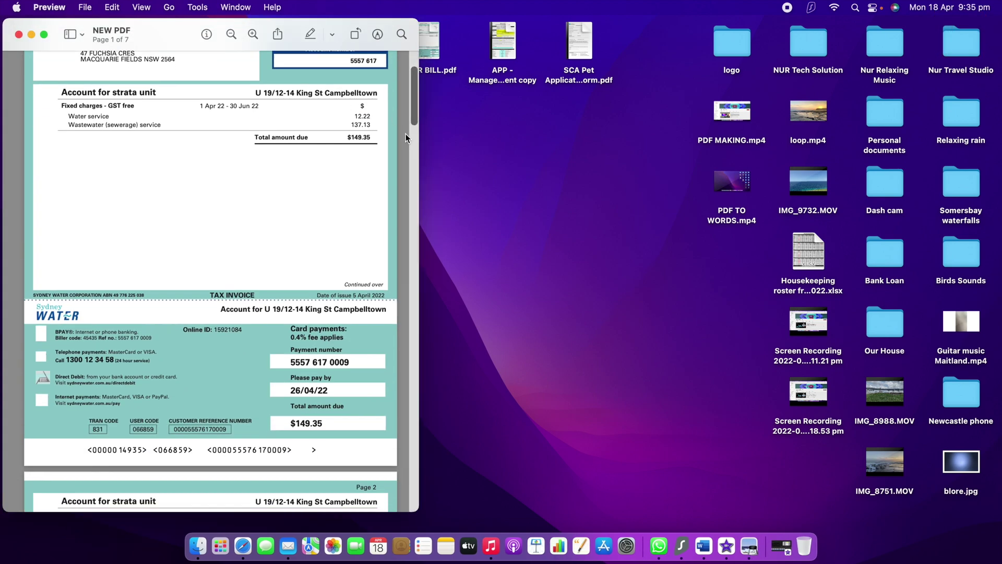
left_click_drag(416, 130, 987, 80)
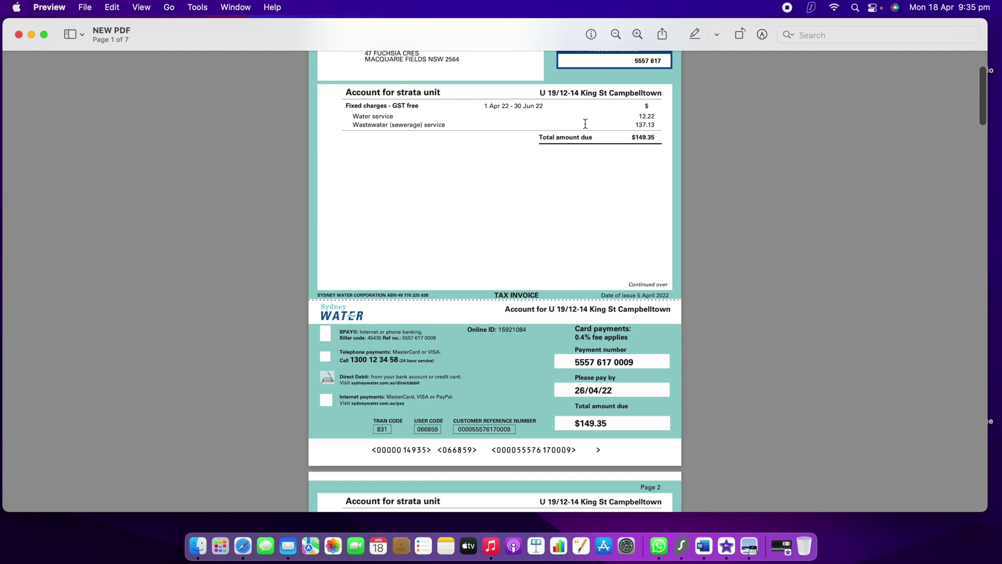
scroll(439, 155, "down", 12)
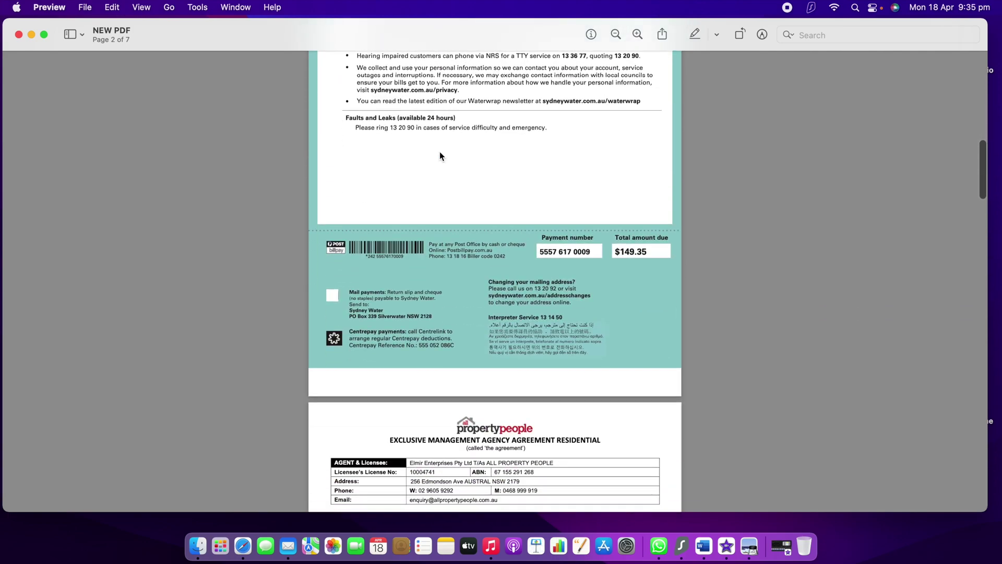
scroll(440, 152, "down", 15)
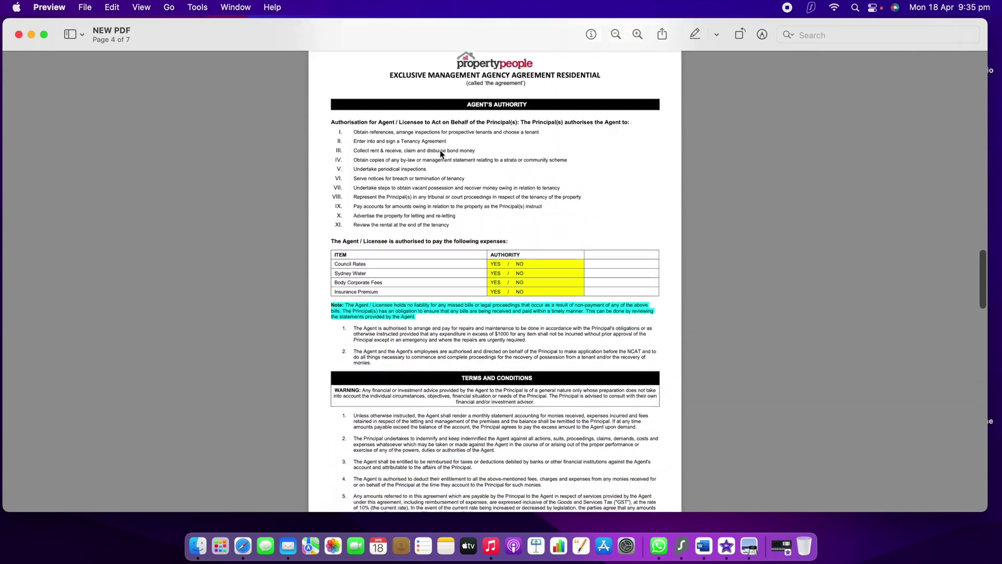
scroll(441, 154, "down", 15)
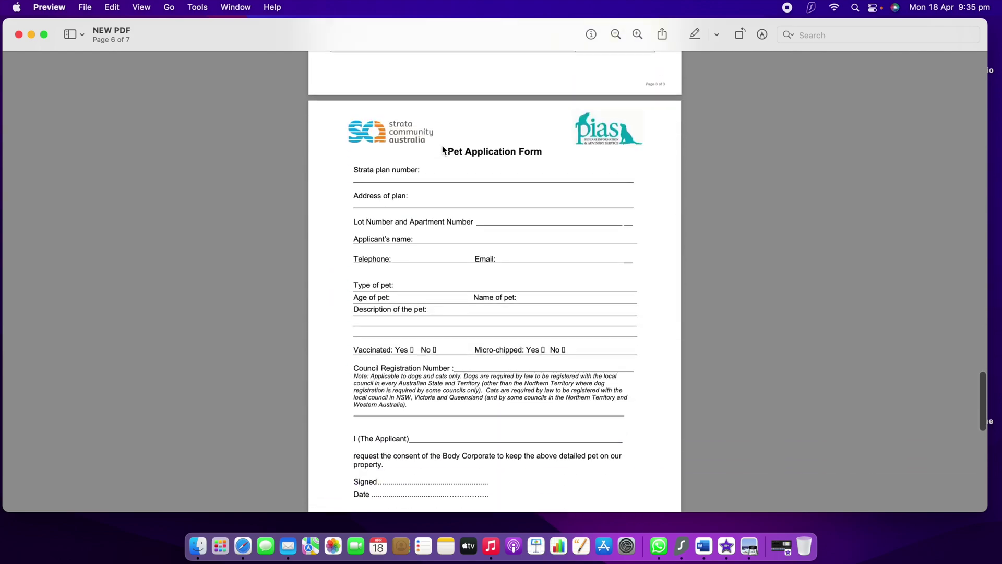
scroll(443, 149, "down", 15)
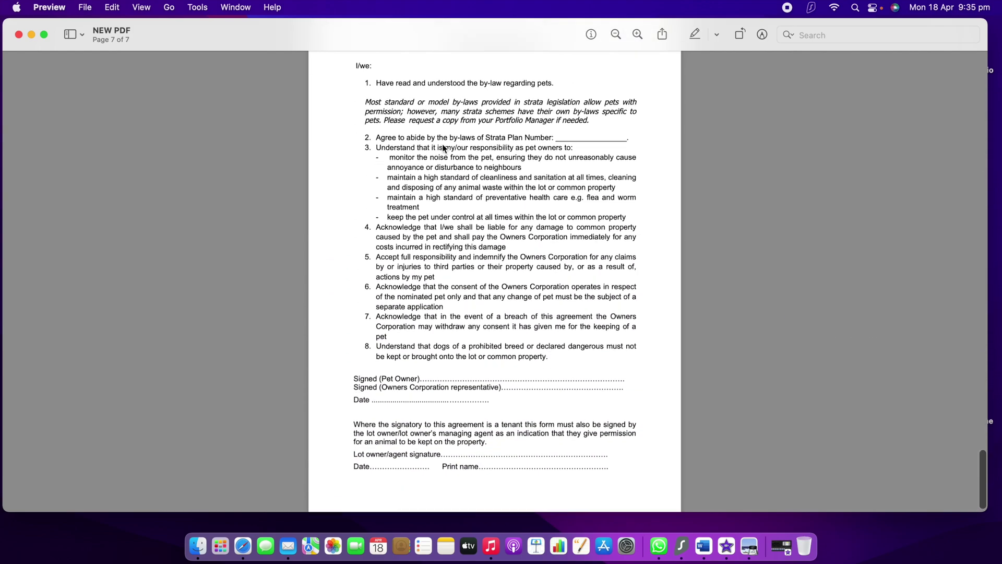
- Scroll back up to page 1, the water bill, and adjust the window edge
scroll(443, 148, "up", 15)
scroll(450, 157, "up", 15)
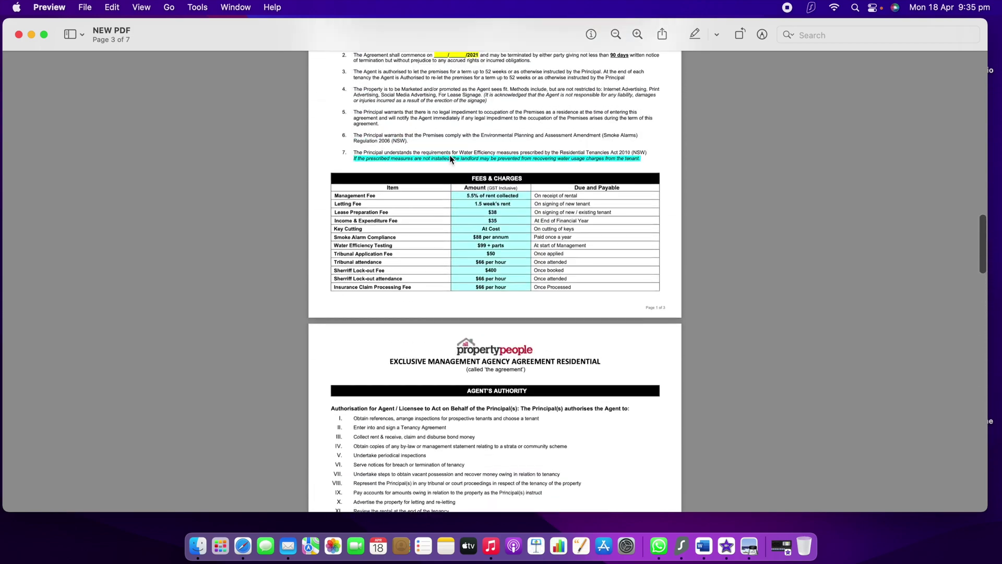
scroll(449, 154, "up", 15)
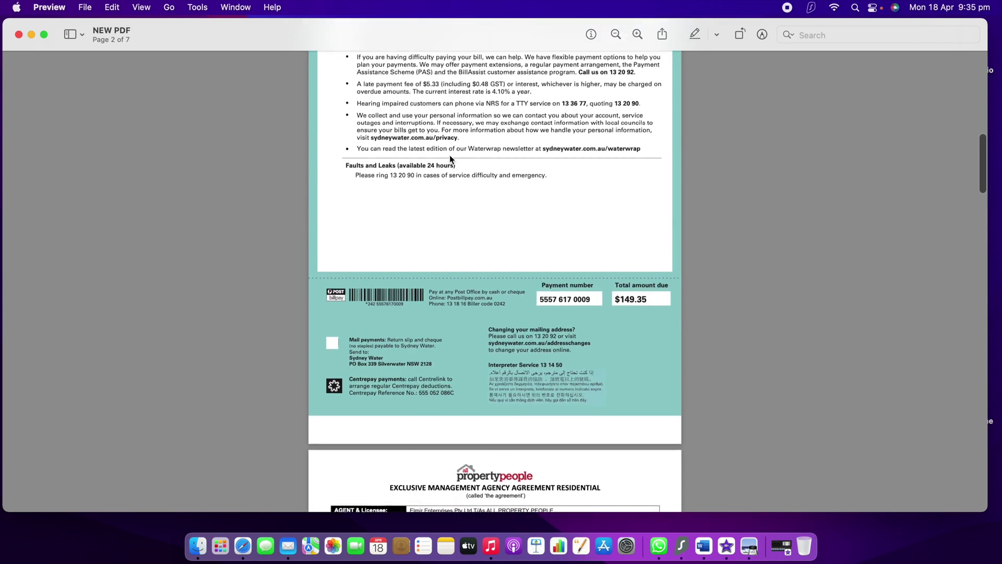
left_click_drag(983, 155, 942, 68)
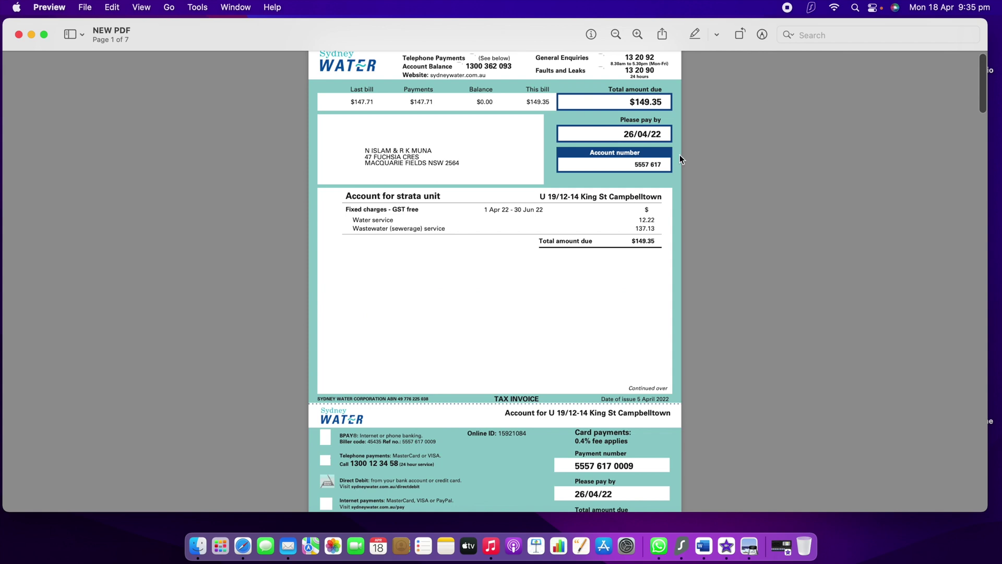